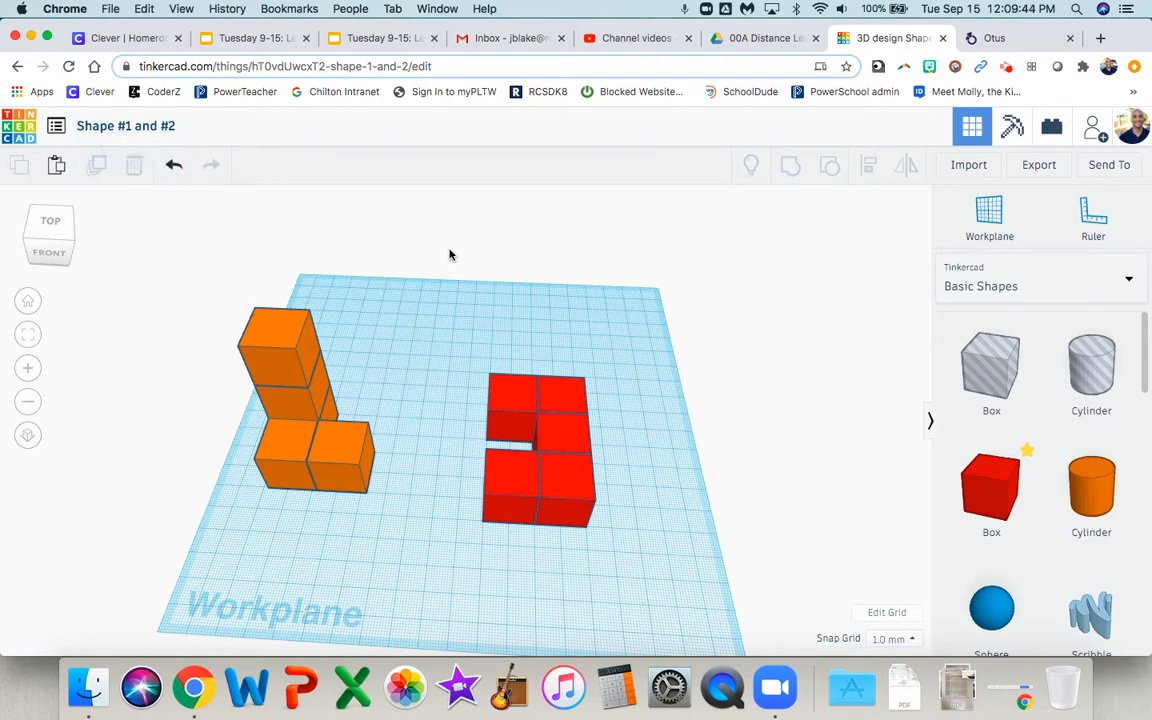
- Open the older "Shape #1 and #2" design, which holds only the orange shape, for editing
right_drag(600, 328, 597, 418)
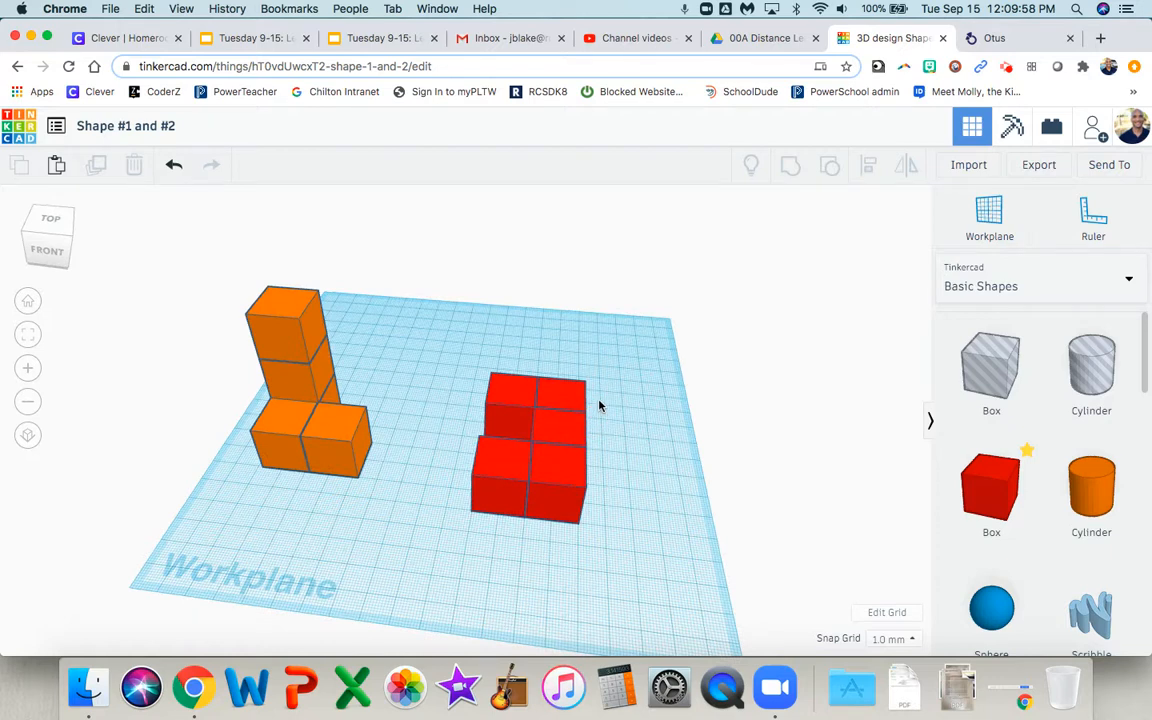
click(20, 132)
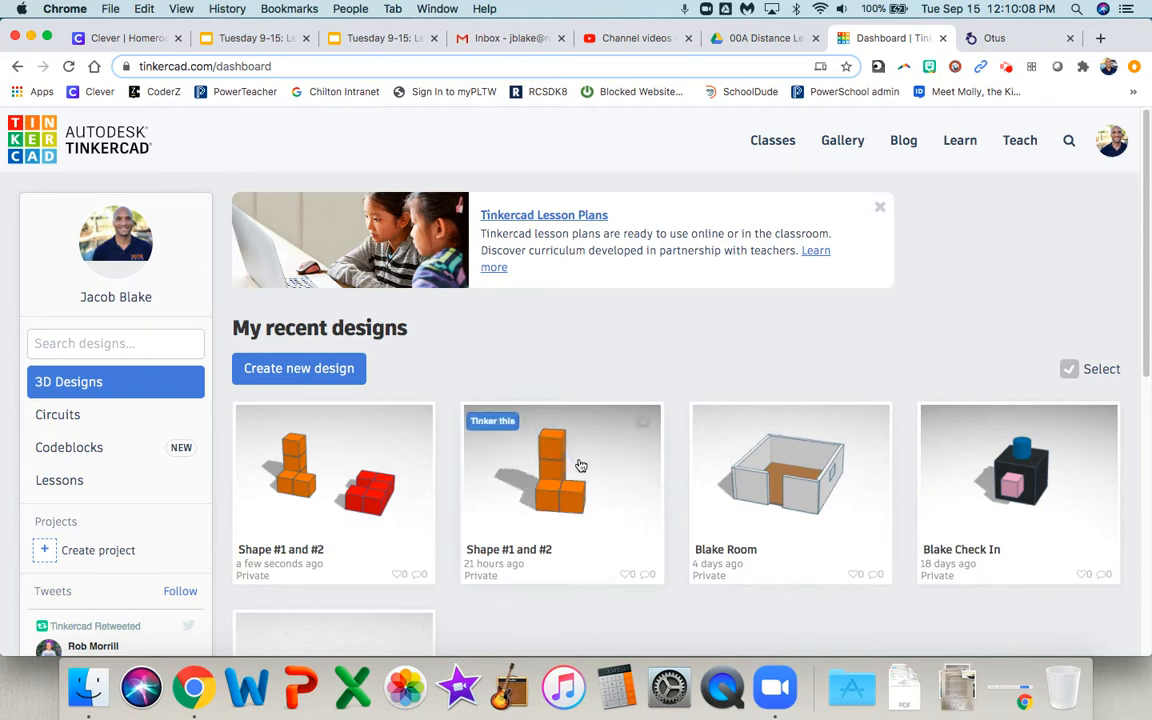
click(582, 466)
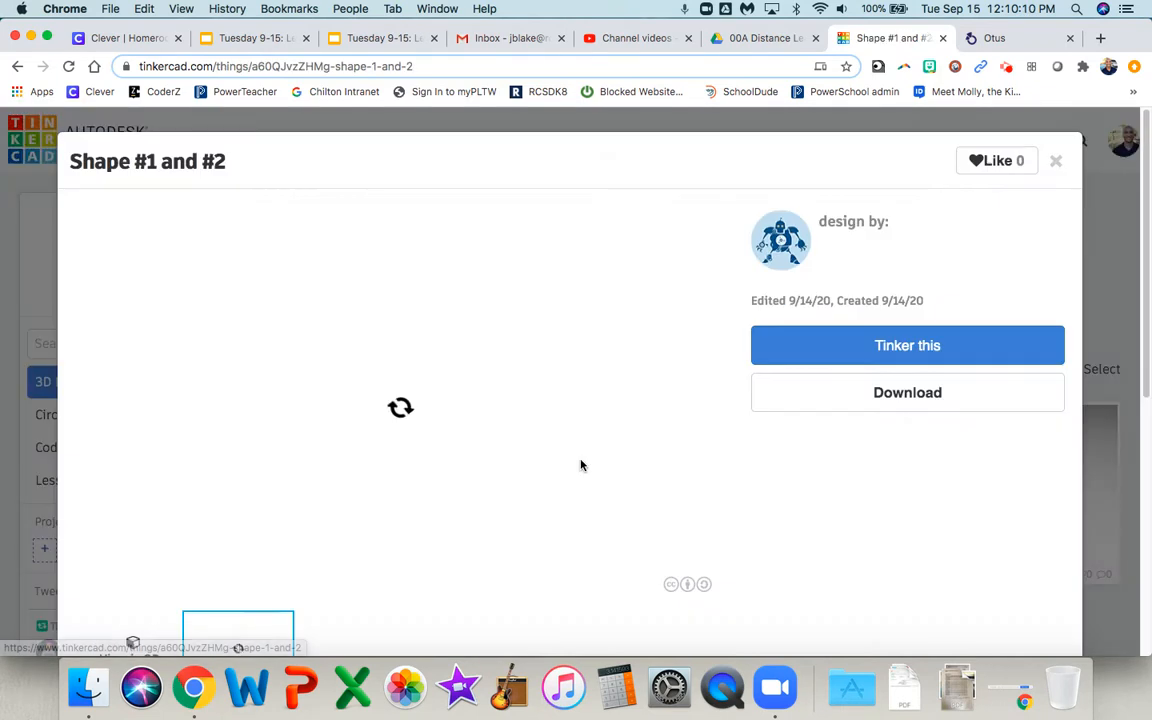
click(905, 346)
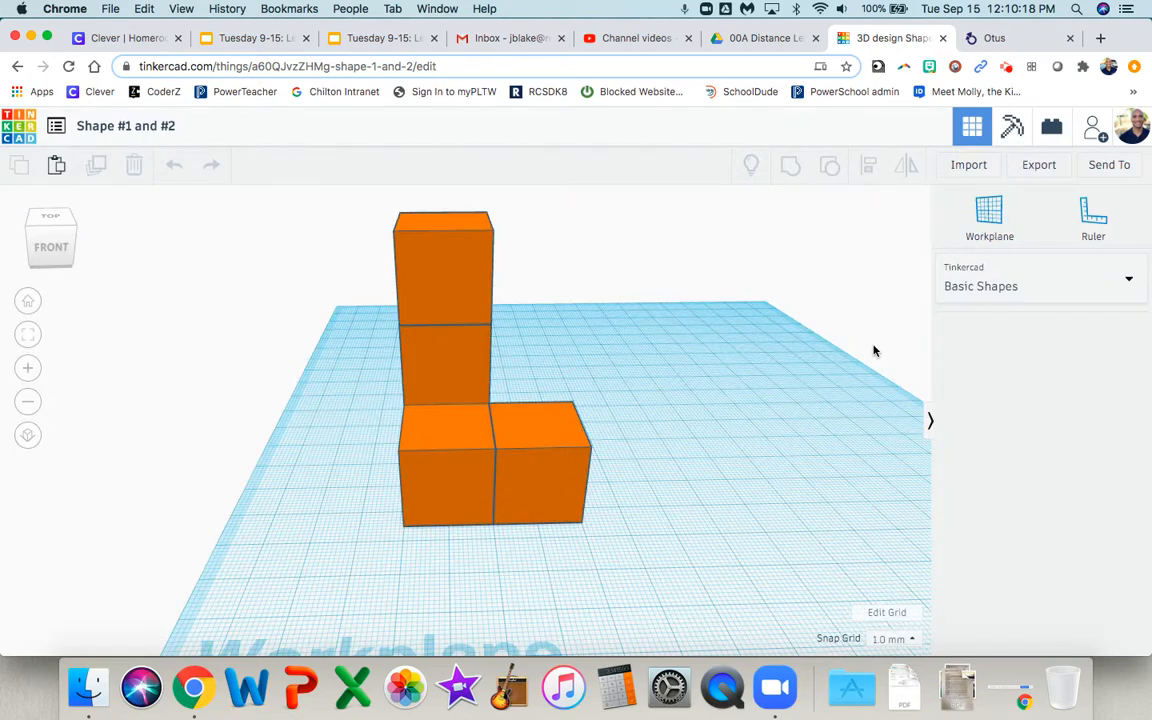
- Add a red 20 mm box to the workplane, to the right of the orange shape with open space between them
click(27, 402)
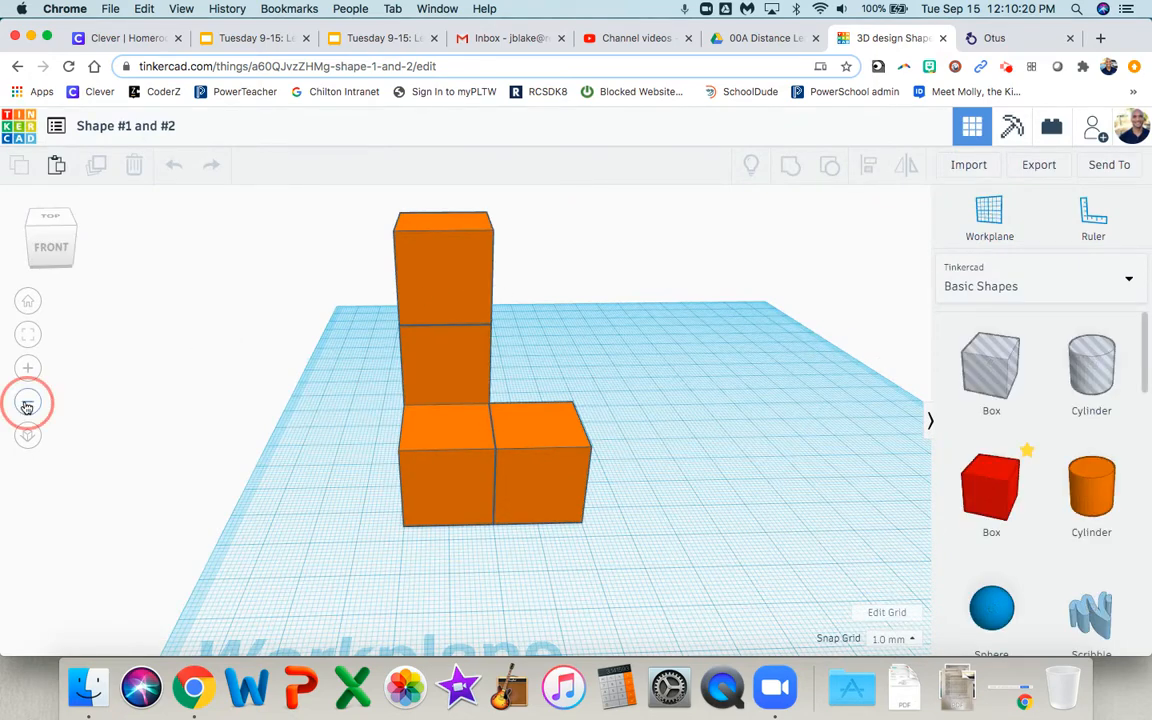
click(27, 402)
right_drag(547, 340, 576, 377)
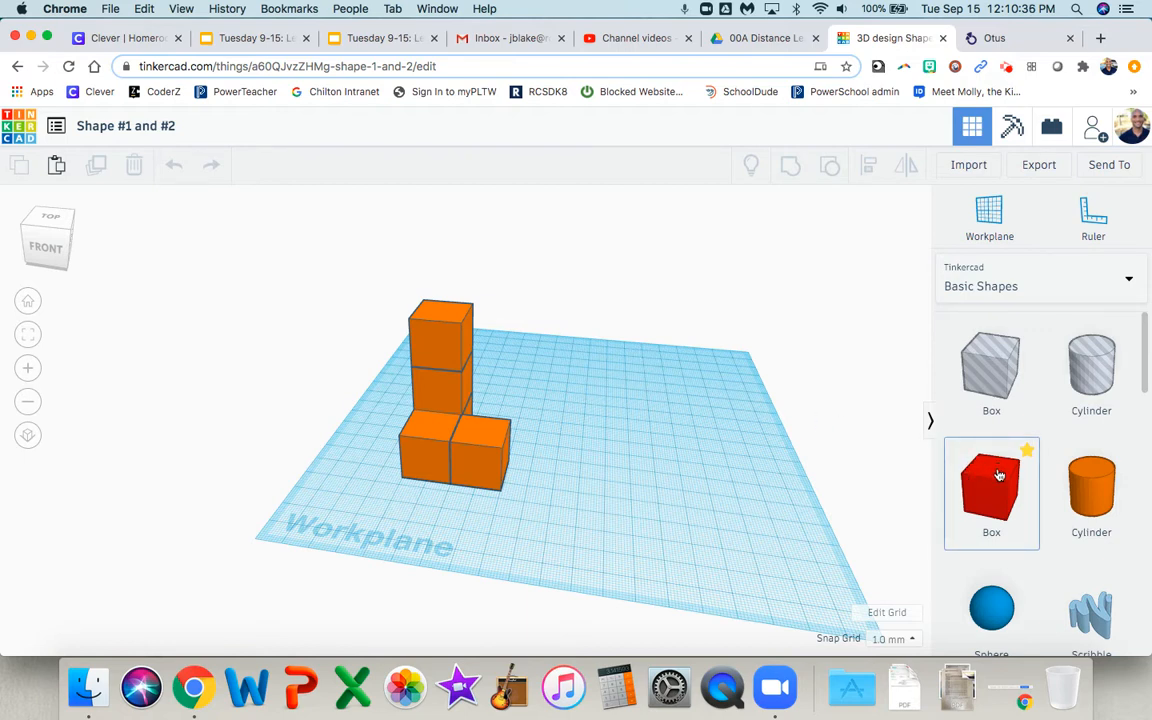
drag(998, 476, 689, 465)
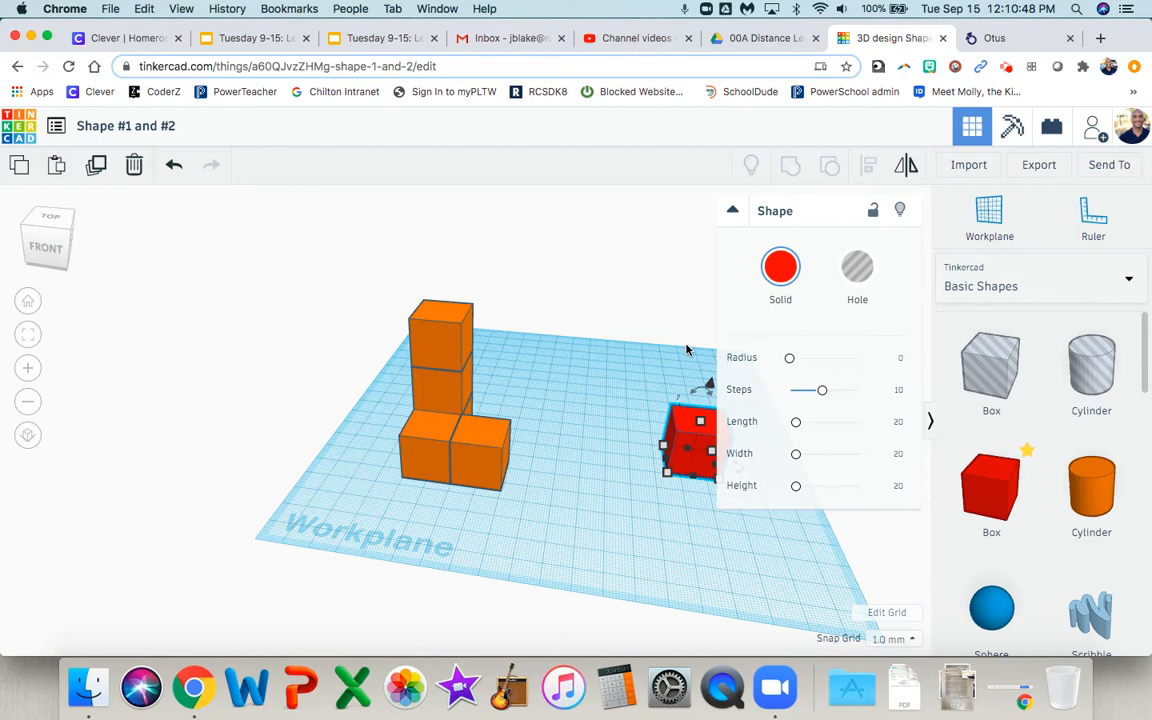
click(679, 313)
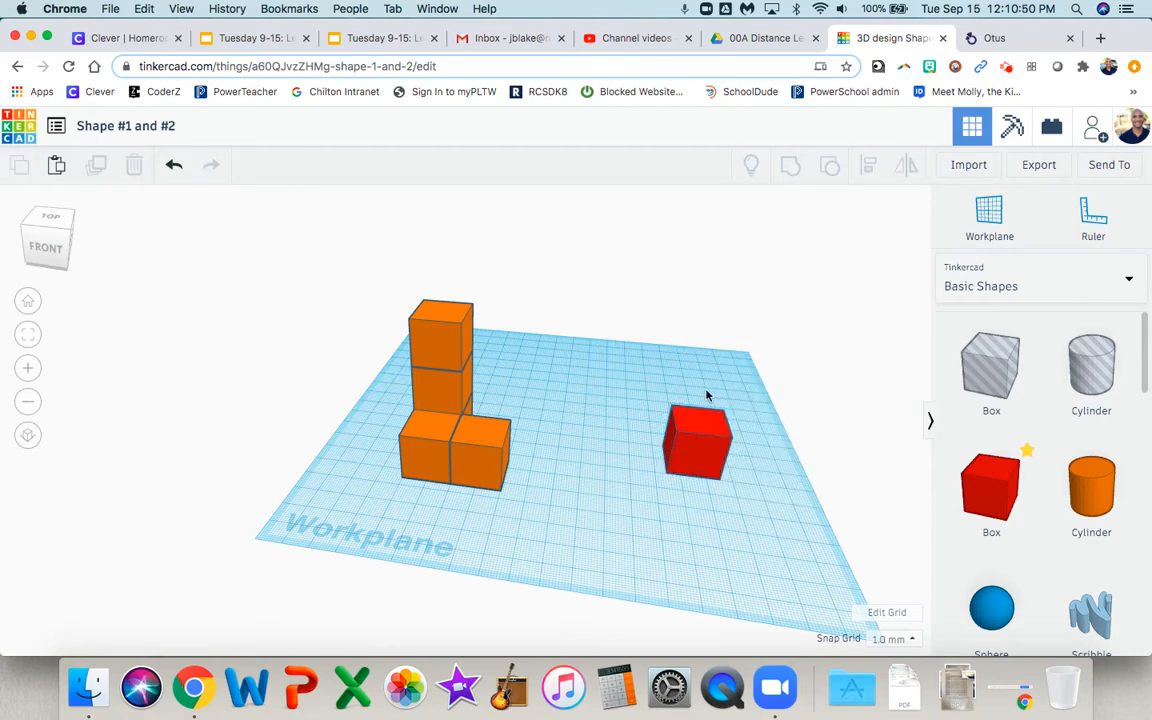
right_drag(618, 440, 596, 455)
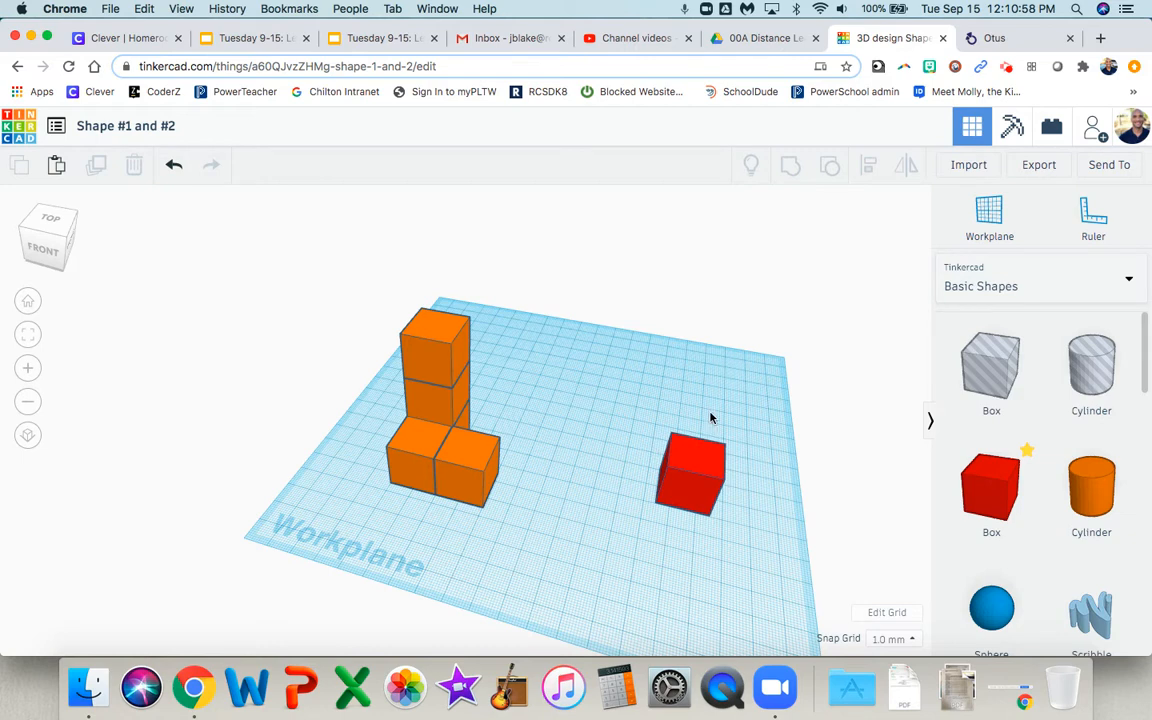
drag(697, 448, 667, 455)
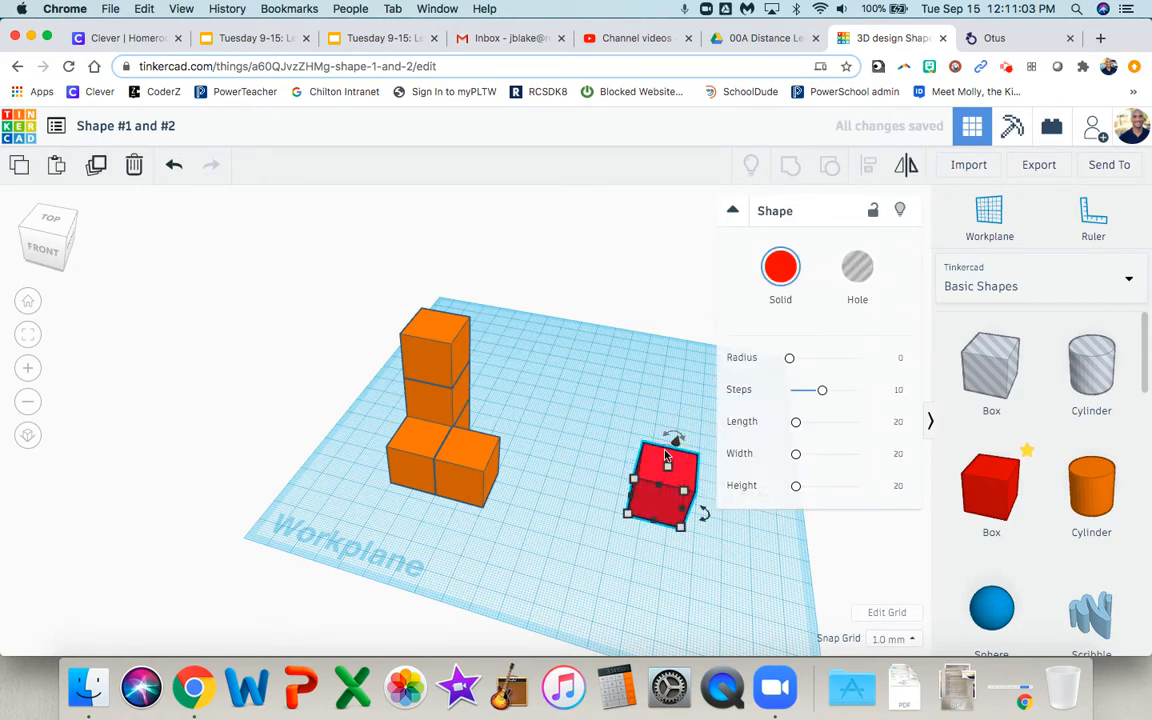
- Copy and paste the red box, then position the copy directly behind the original, aligned with it
click(20, 167)
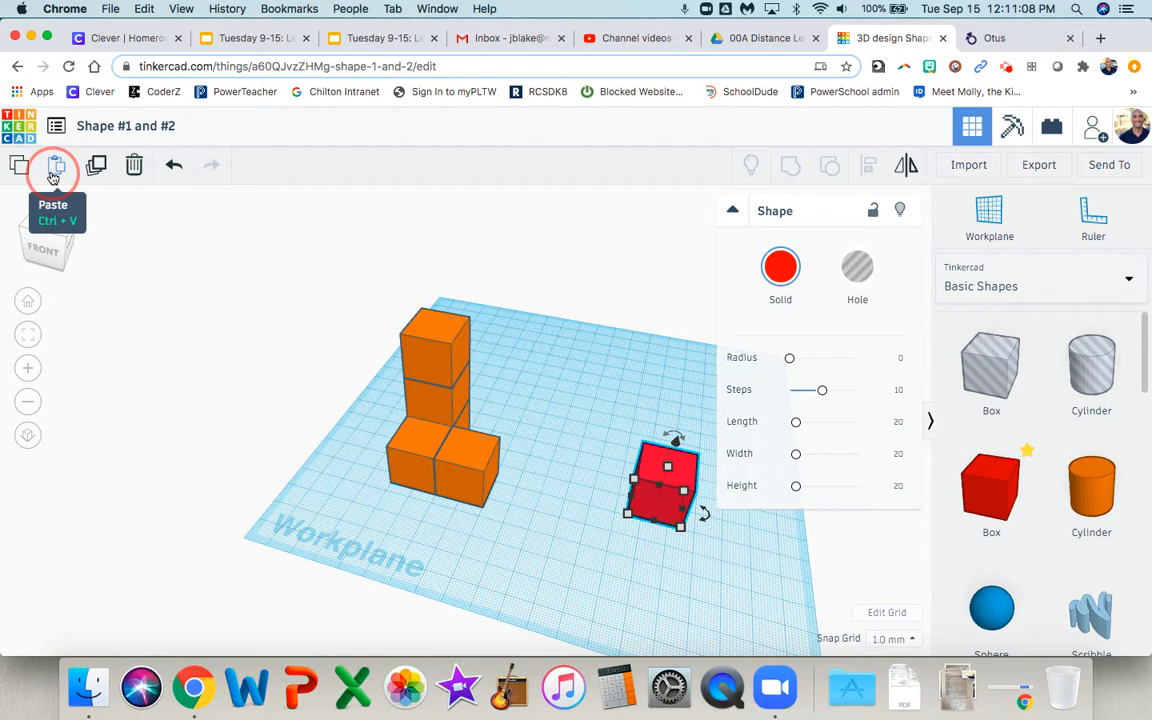
click(56, 166)
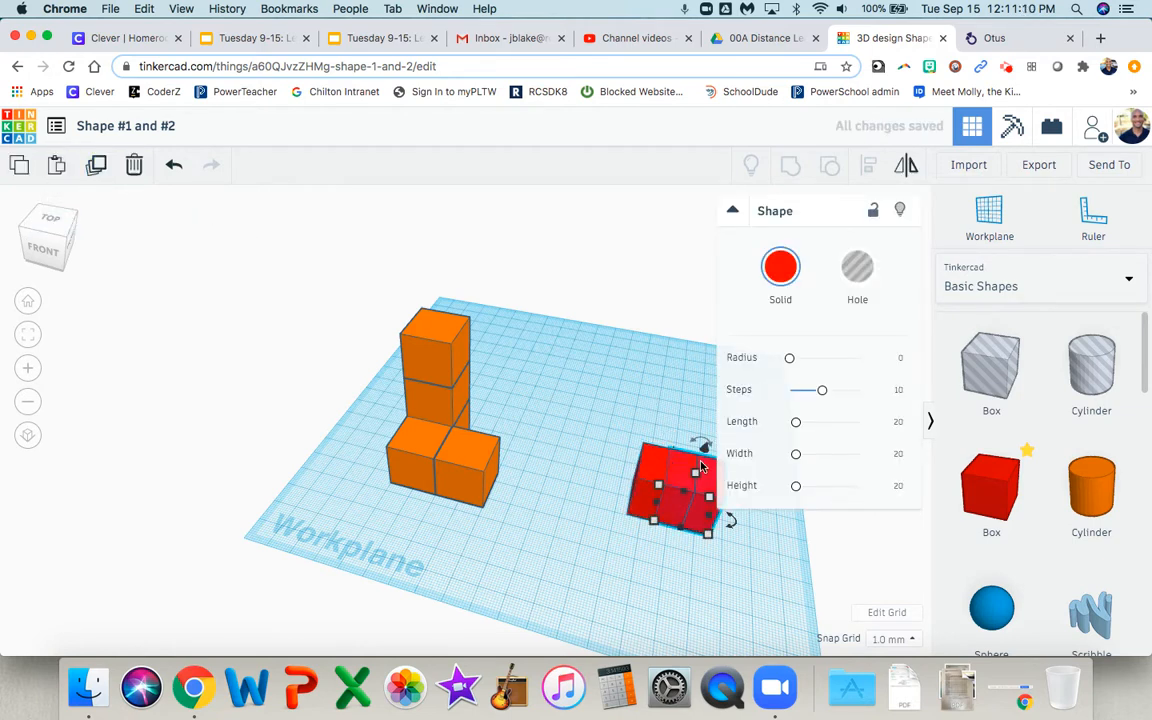
click(678, 274)
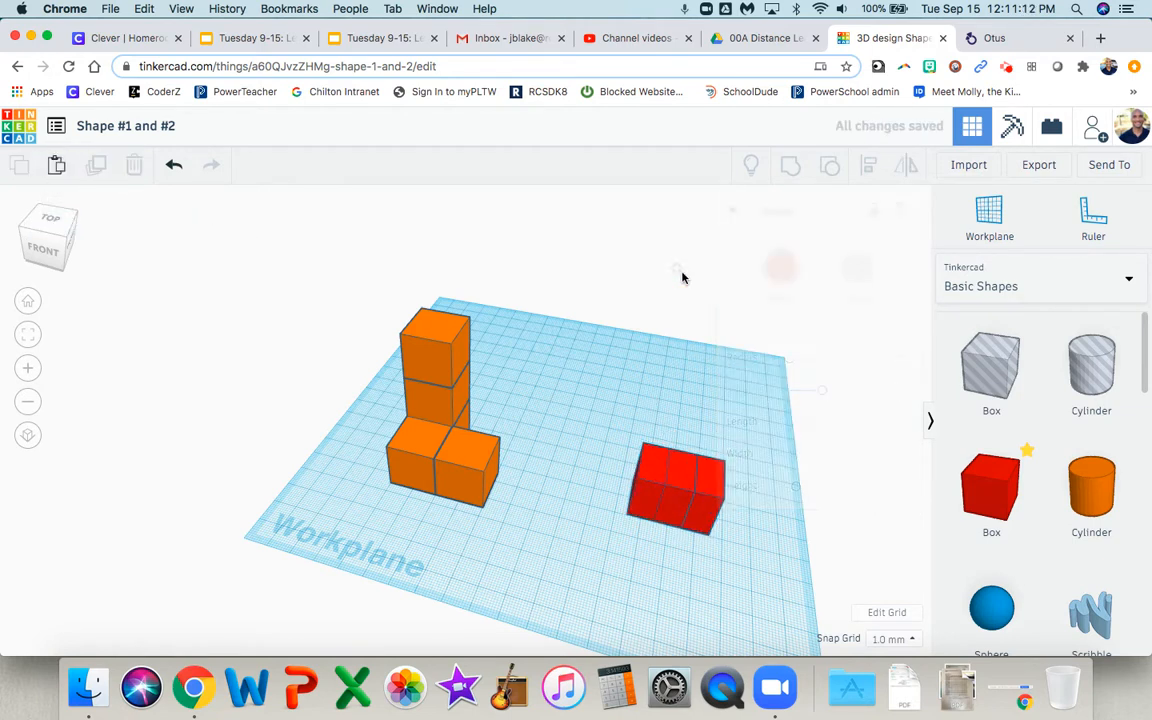
click(710, 472)
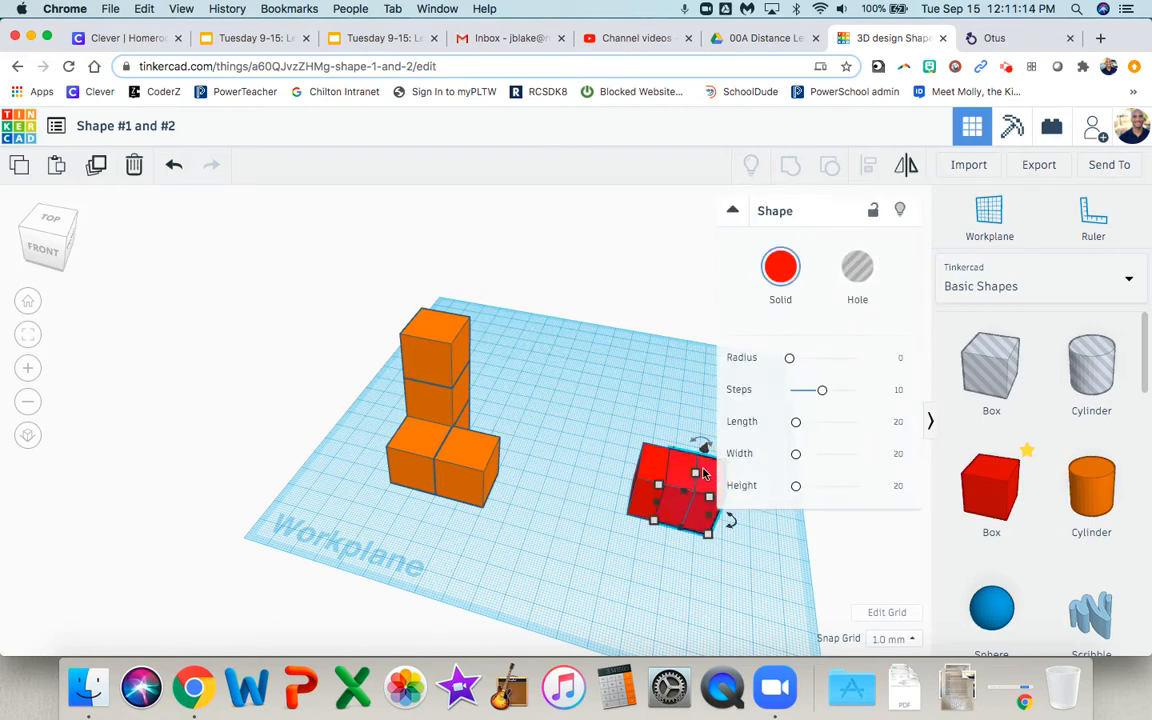
drag(687, 470, 688, 440)
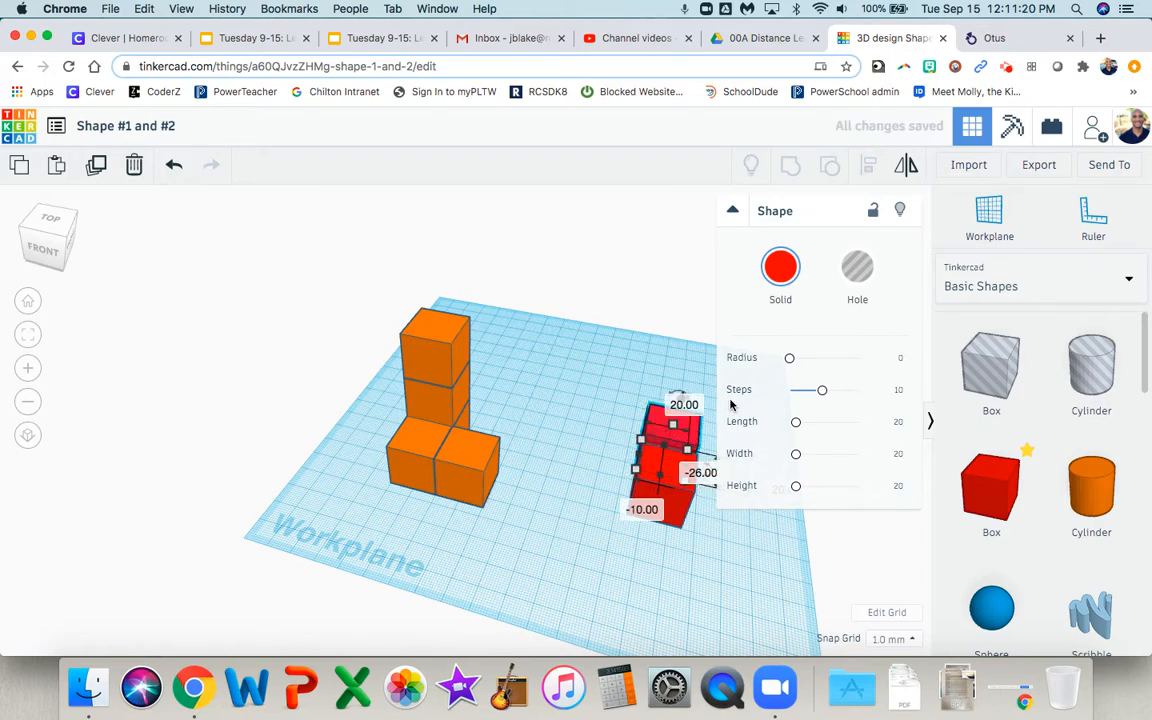
right_drag(723, 565, 516, 490)
drag(510, 437, 491, 439)
right_drag(490, 345, 673, 493)
drag(637, 503, 636, 513)
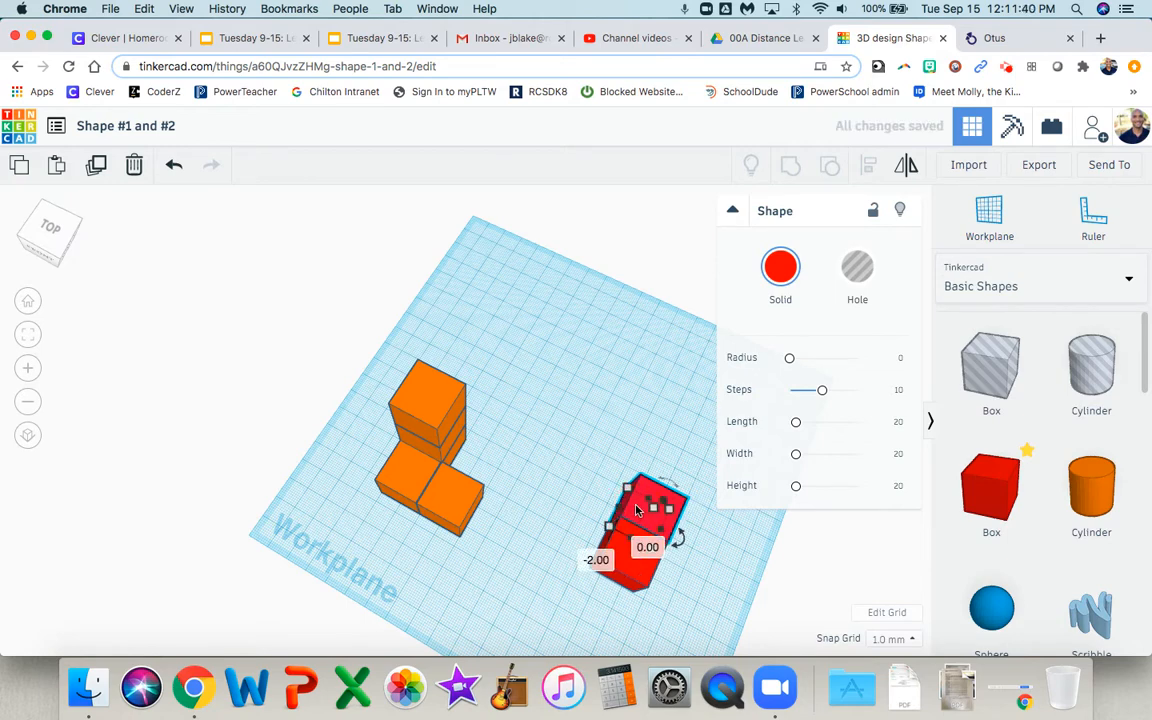
click(50, 230)
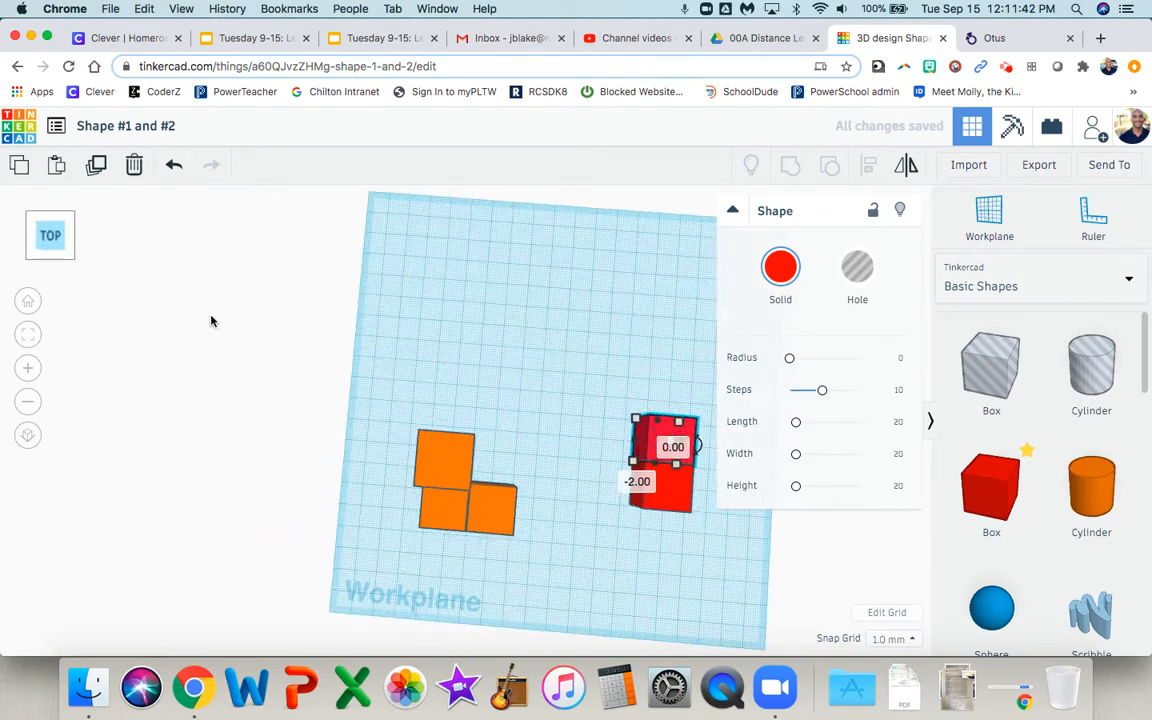
- Paste a third red box and place it behind the second one so the three form a straight row
right_drag(660, 525, 562, 481)
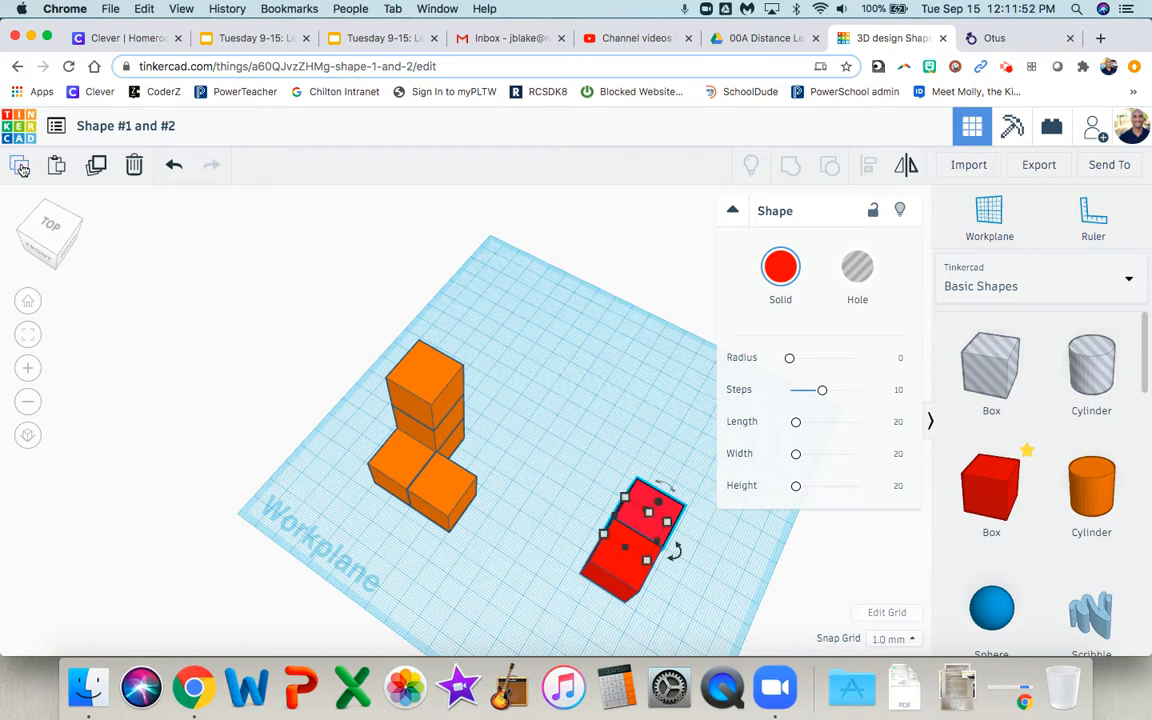
click(57, 167)
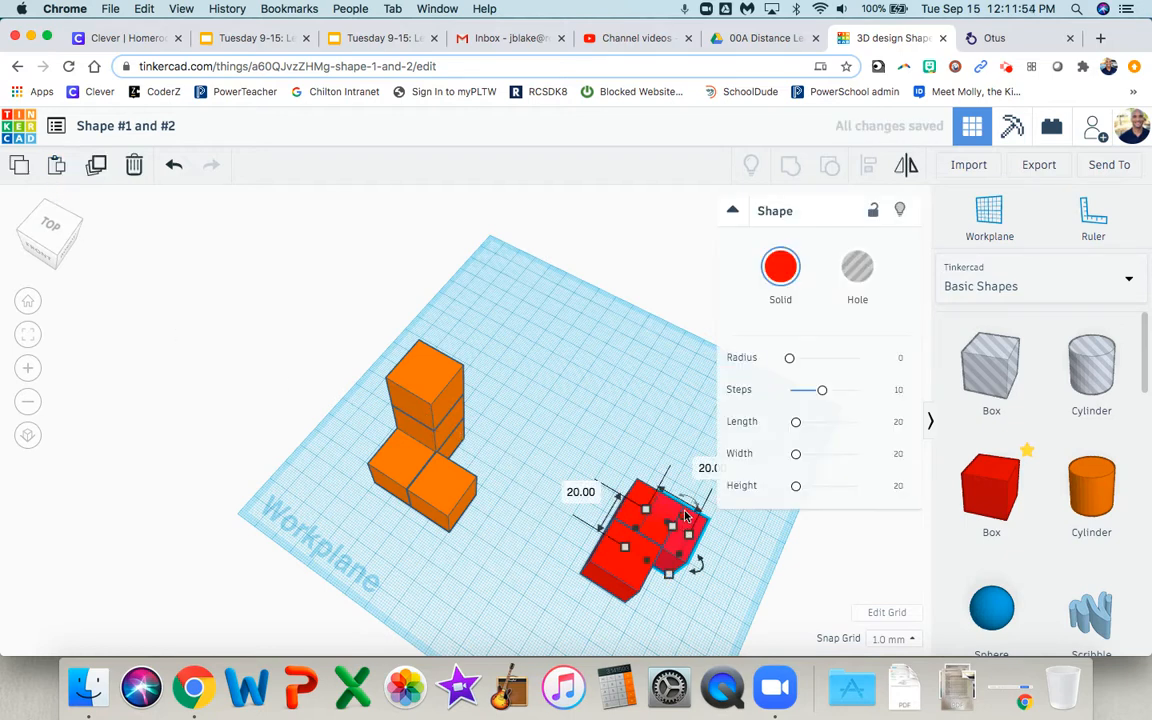
drag(698, 521, 697, 466)
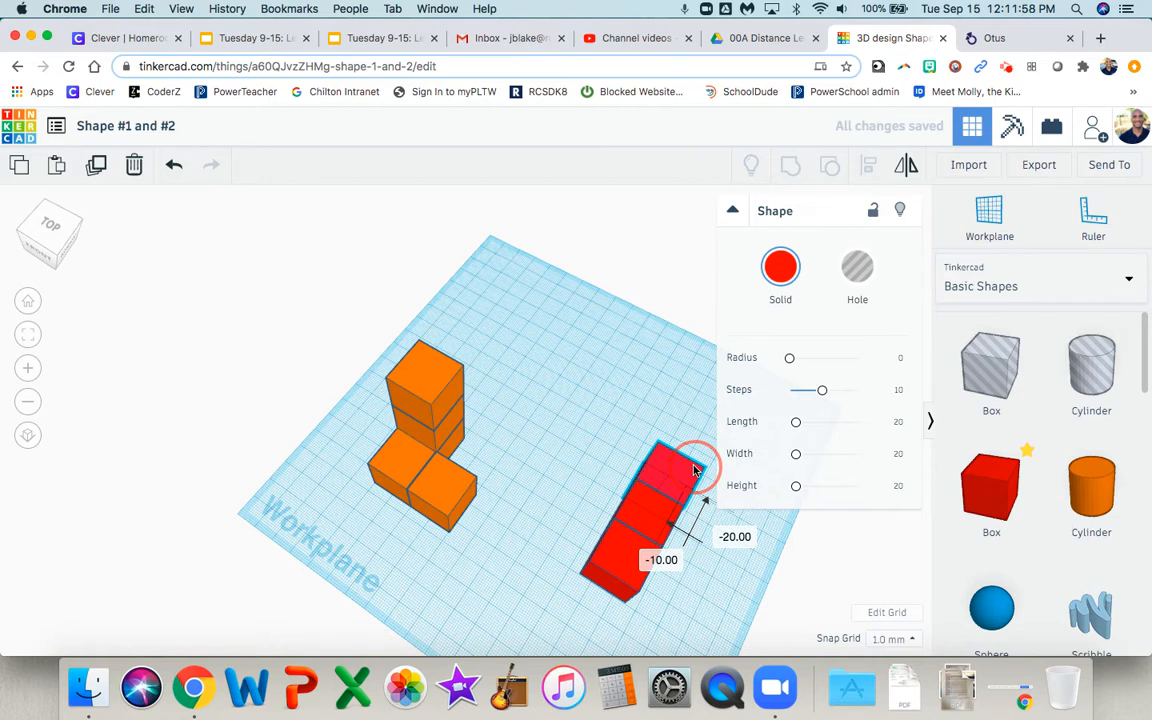
drag(697, 466, 697, 466)
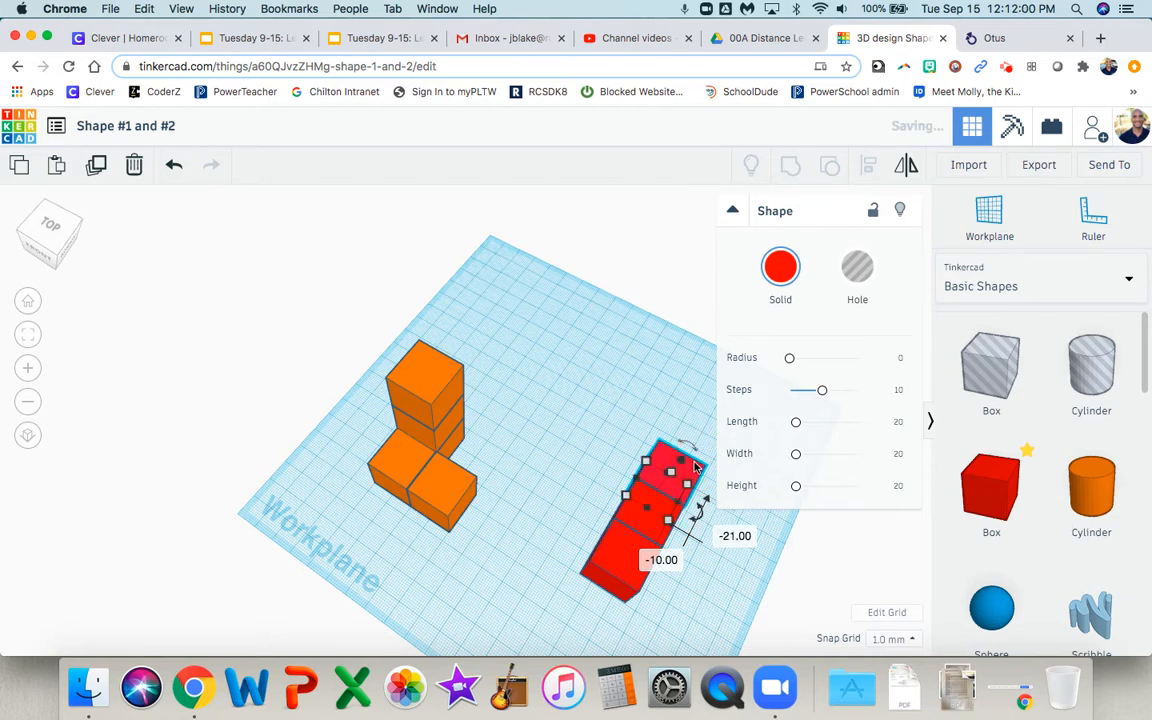
click(626, 452)
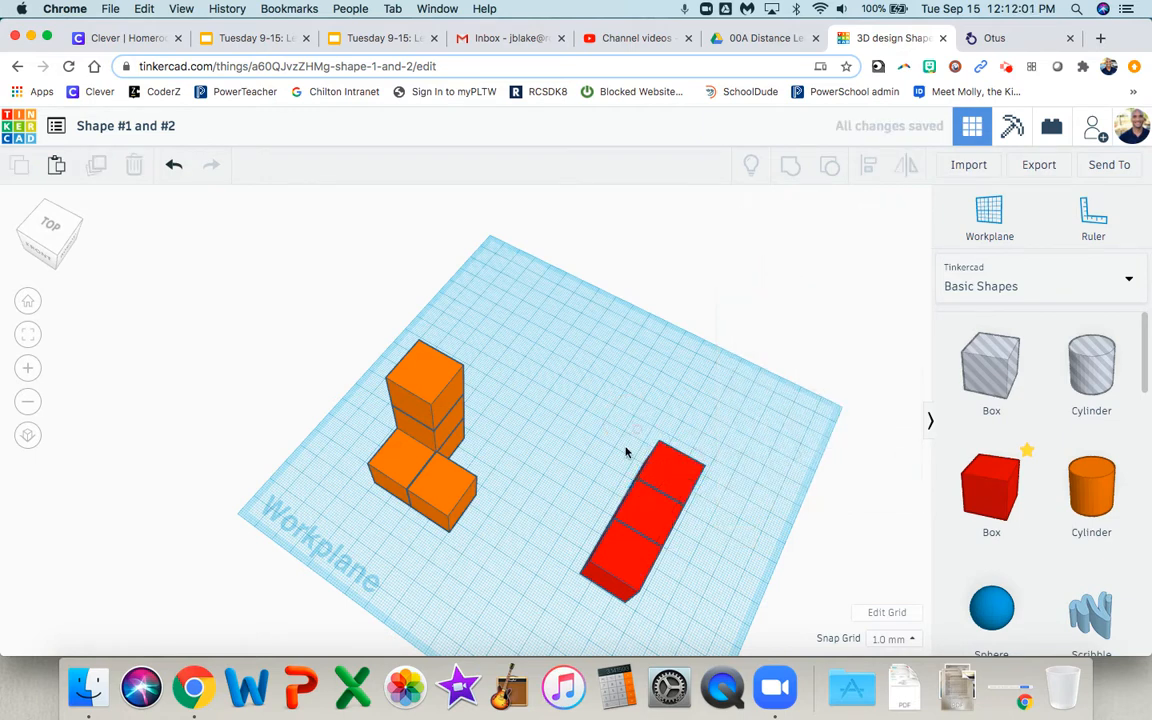
click(29, 368)
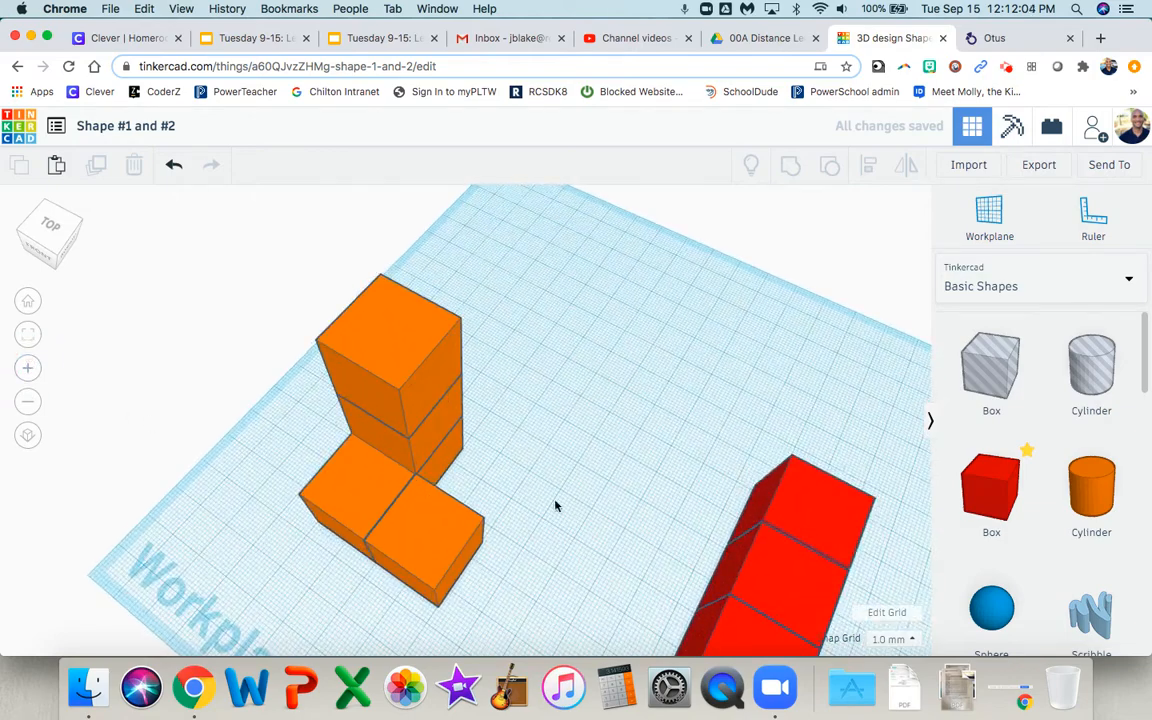
right_drag(711, 532, 528, 496)
scroll(530, 508, down, 10)
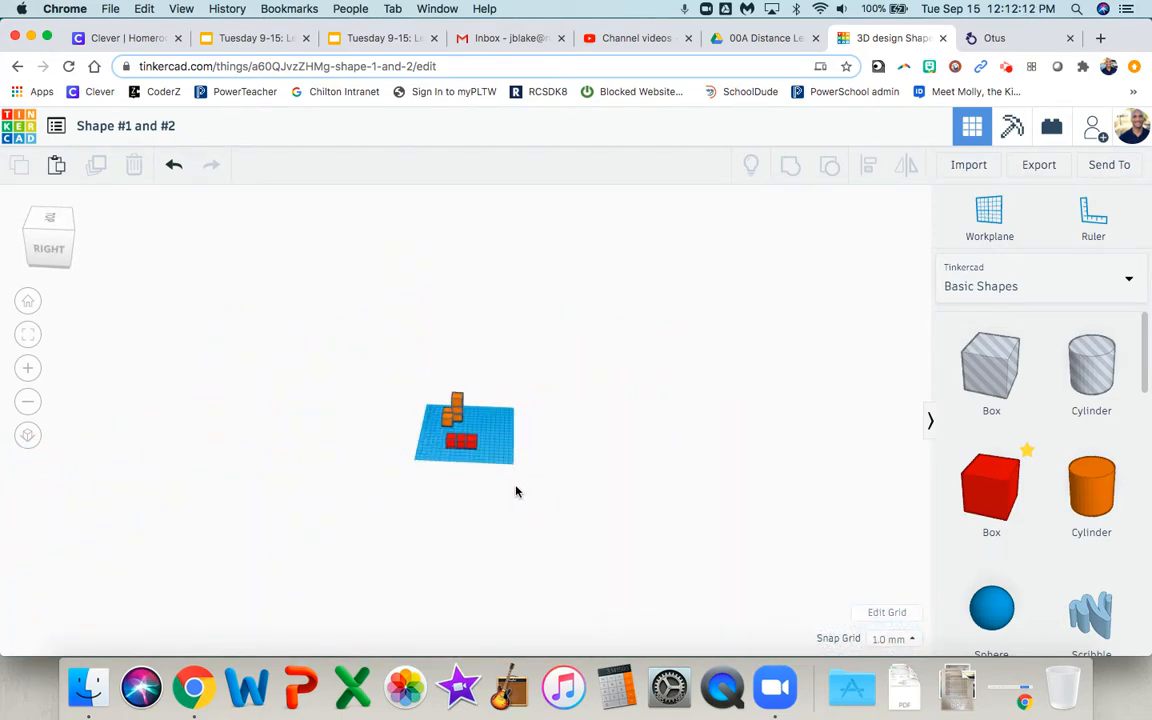
scroll(508, 492, up, 4)
scroll(506, 493, up, 5)
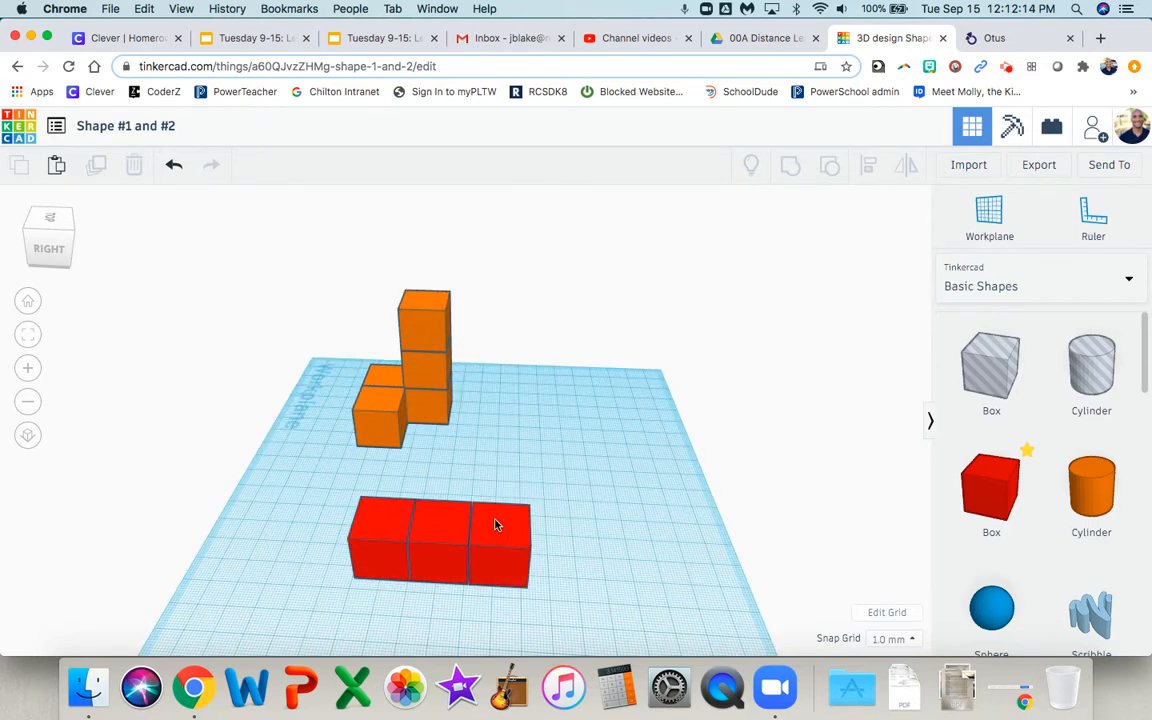
click(496, 524)
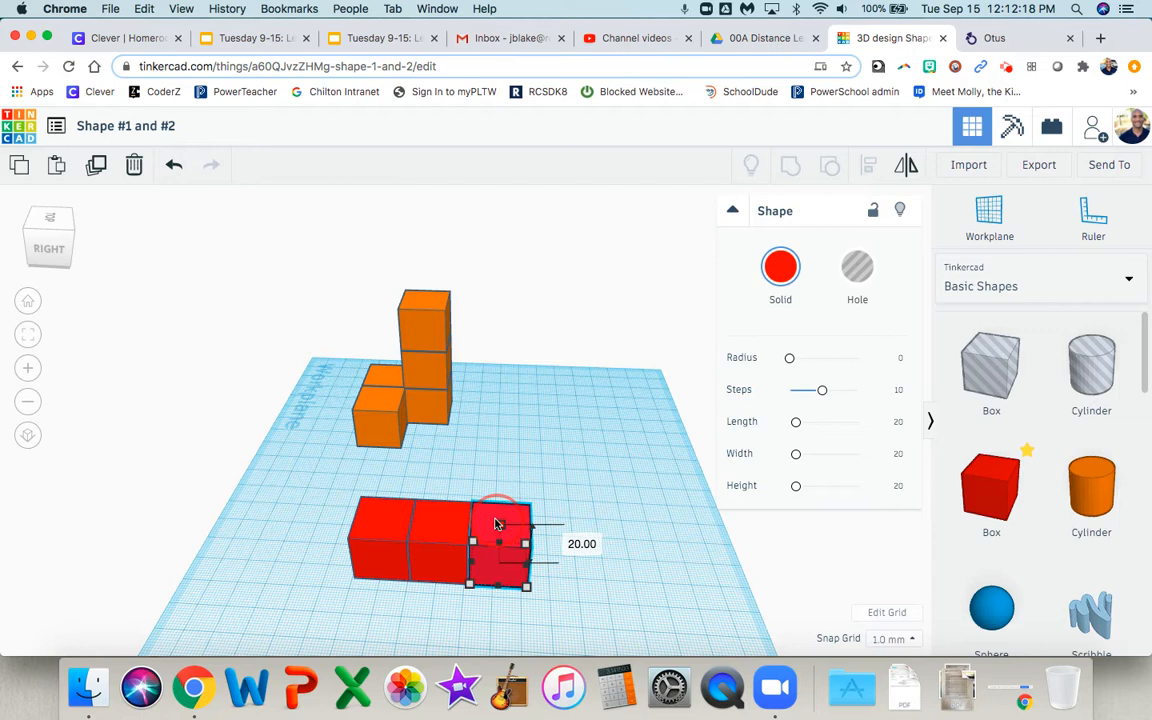
drag(494, 524, 493, 523)
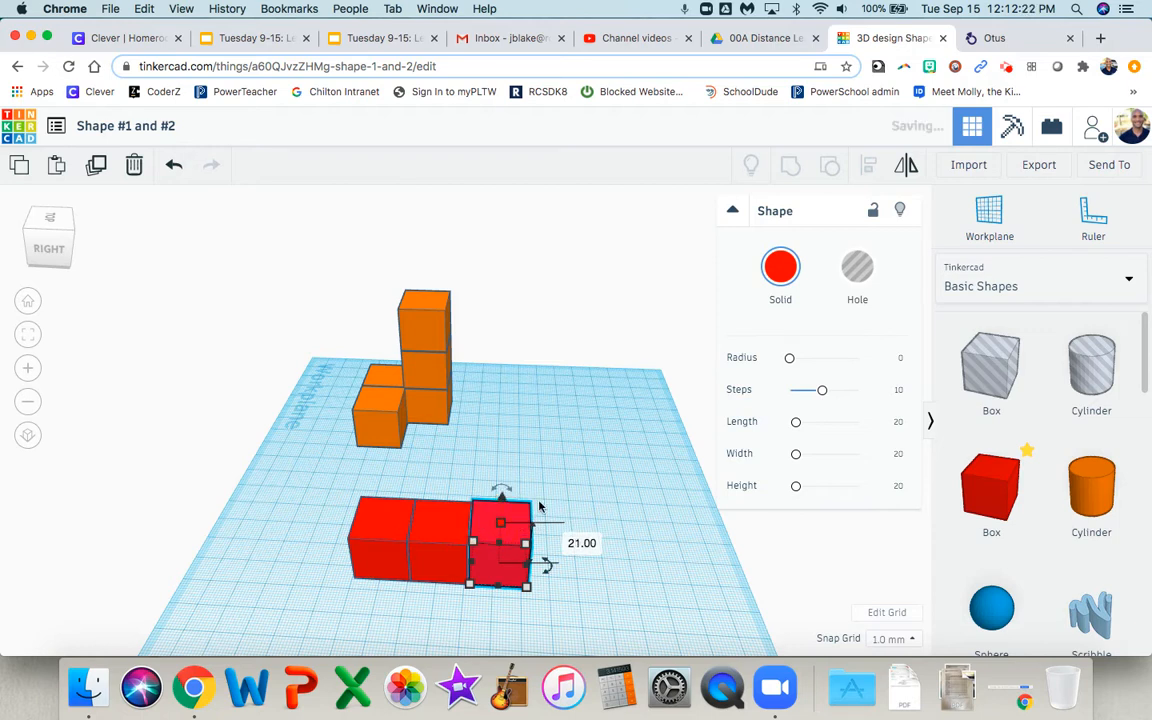
click(174, 170)
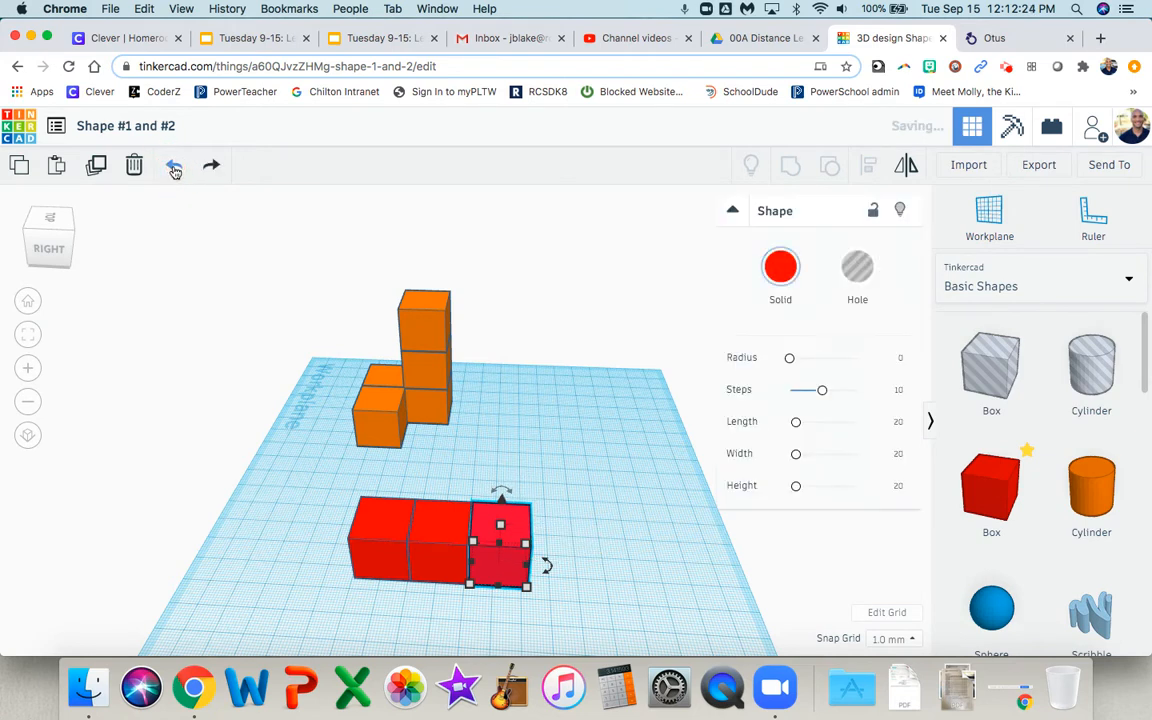
click(580, 509)
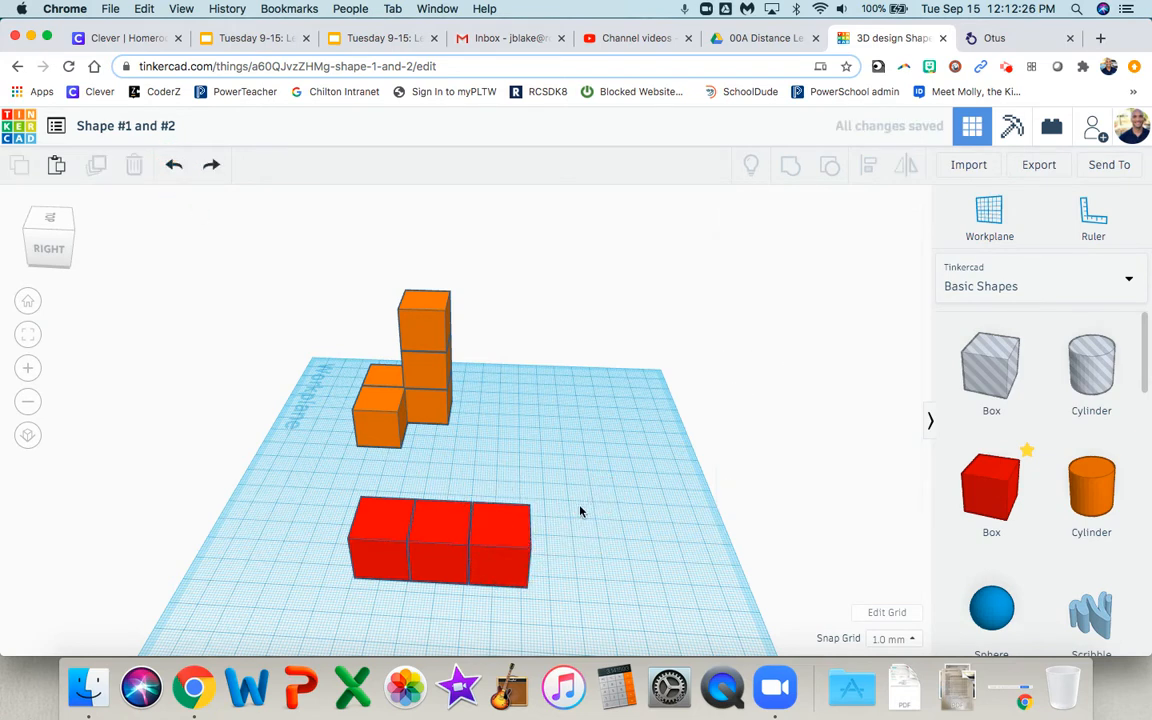
- Move the rearmost red box 1 mm toward the other two to tighten the row
click(501, 521)
click(511, 519)
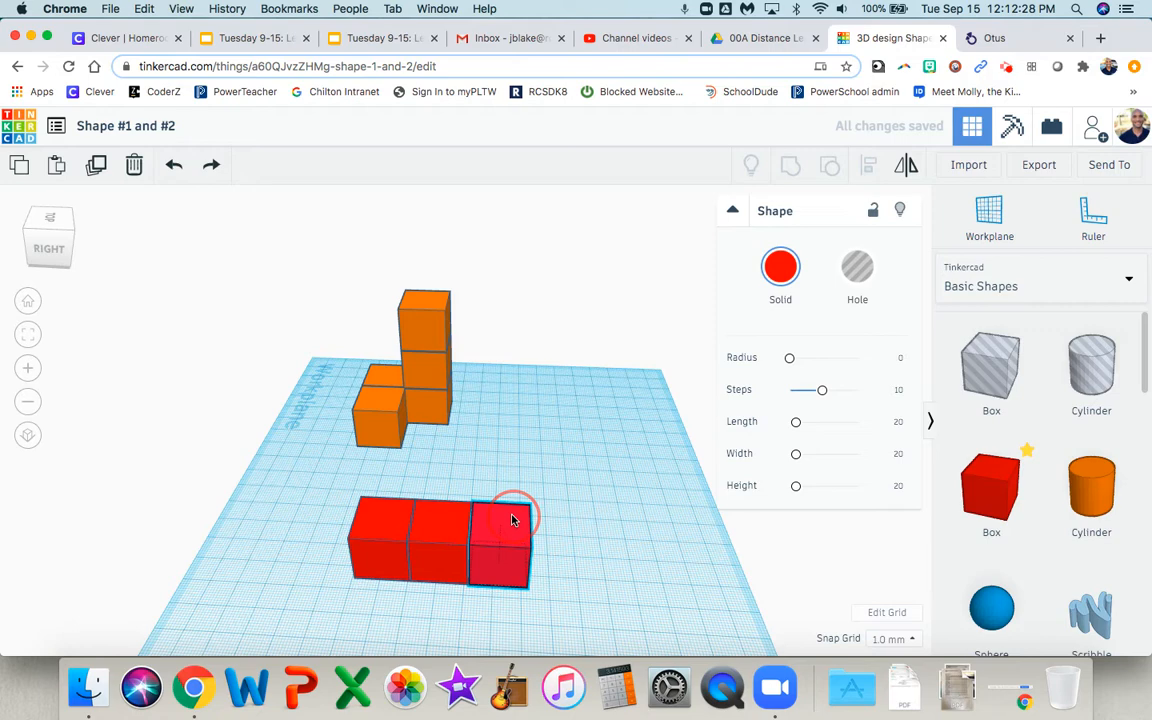
drag(511, 519, 509, 519)
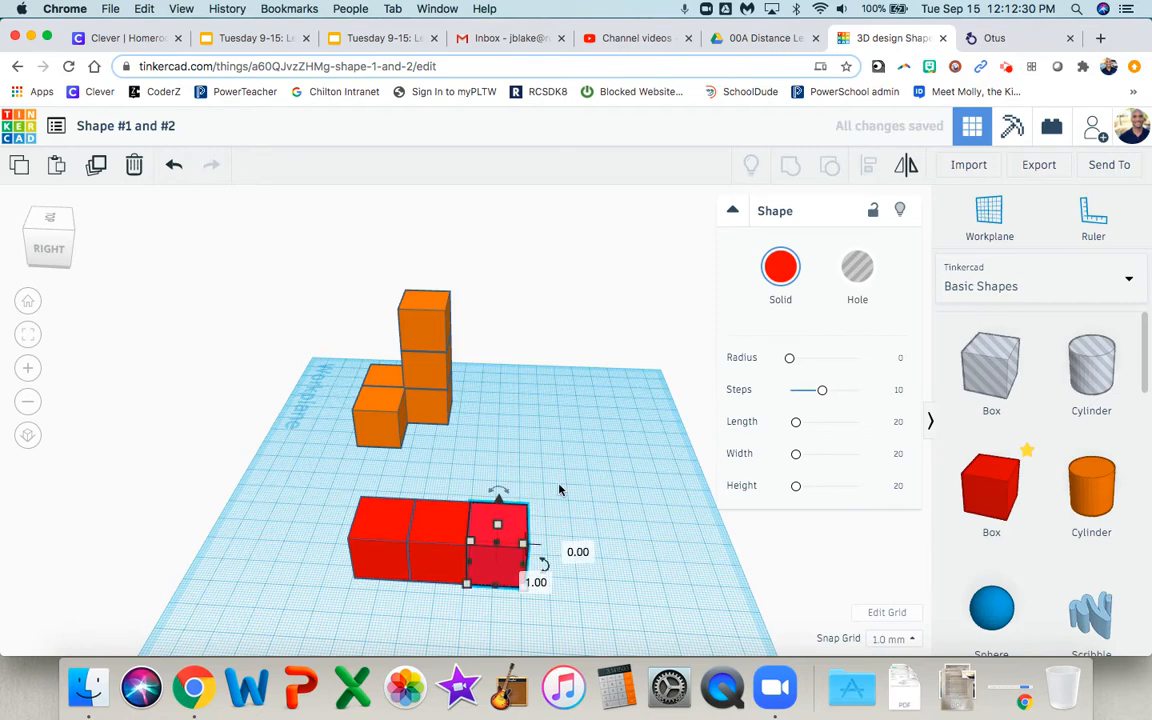
click(568, 490)
- Paste a fourth red box and move it 30 mm left, against the left side of the row's rearmost box
right_drag(325, 510, 630, 437)
click(645, 381)
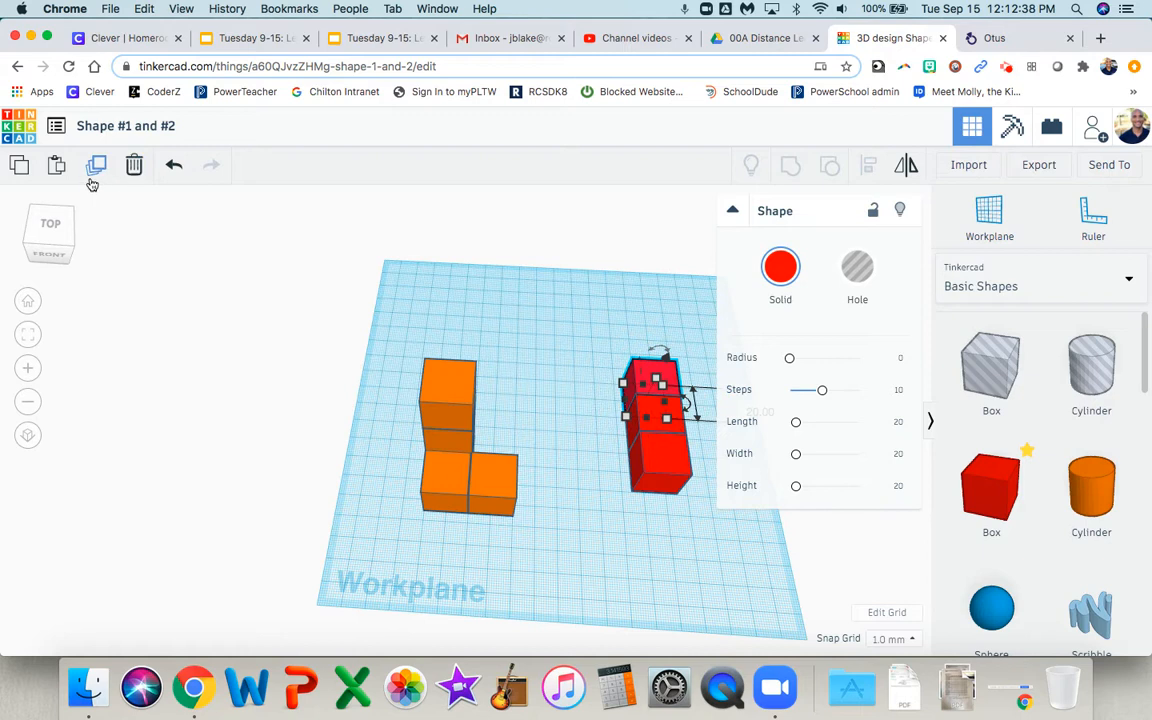
click(56, 165)
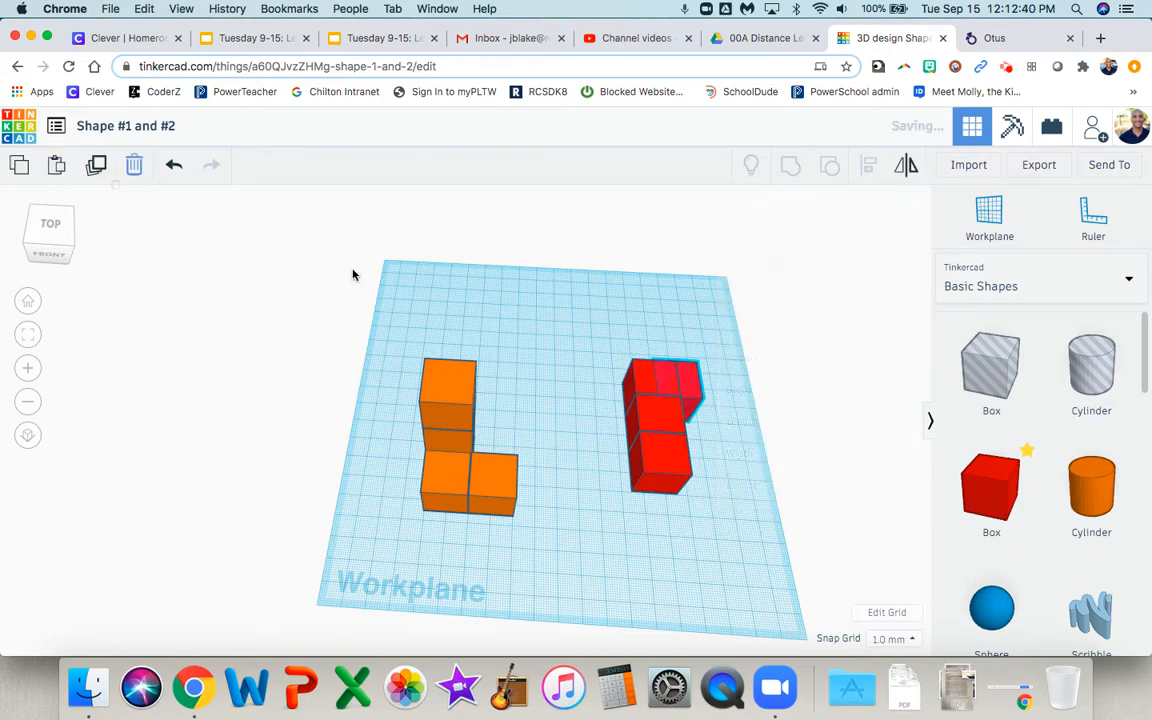
drag(690, 375, 627, 374)
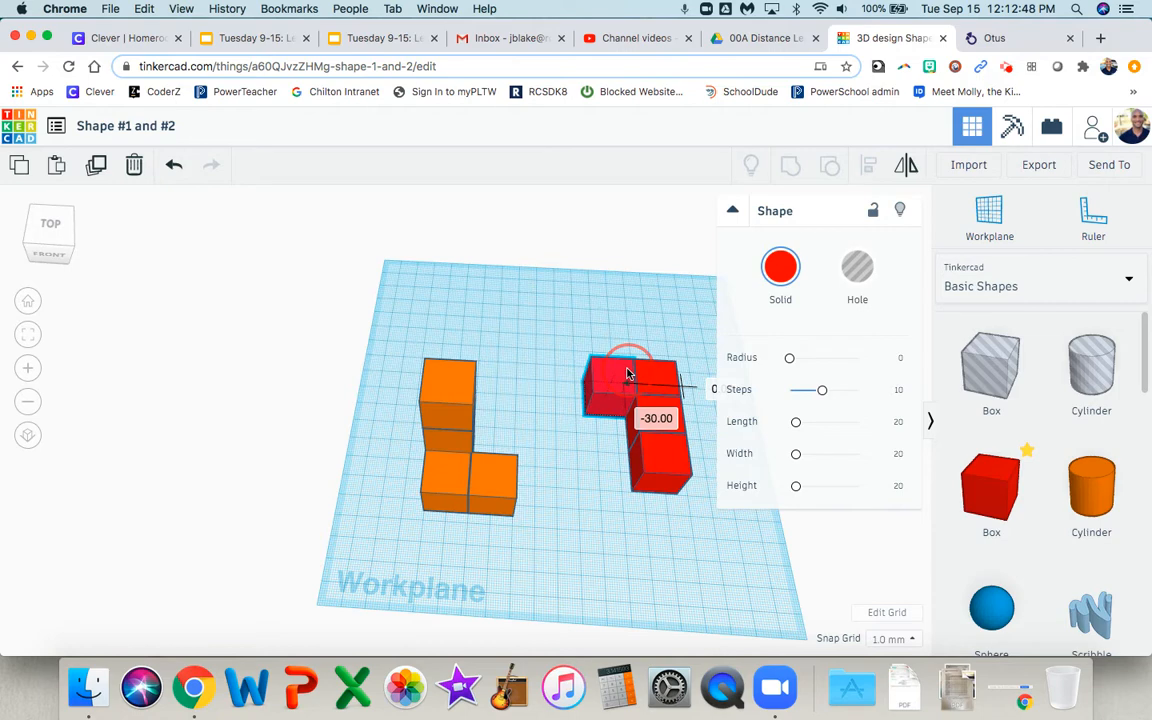
right_drag(644, 337, 671, 450)
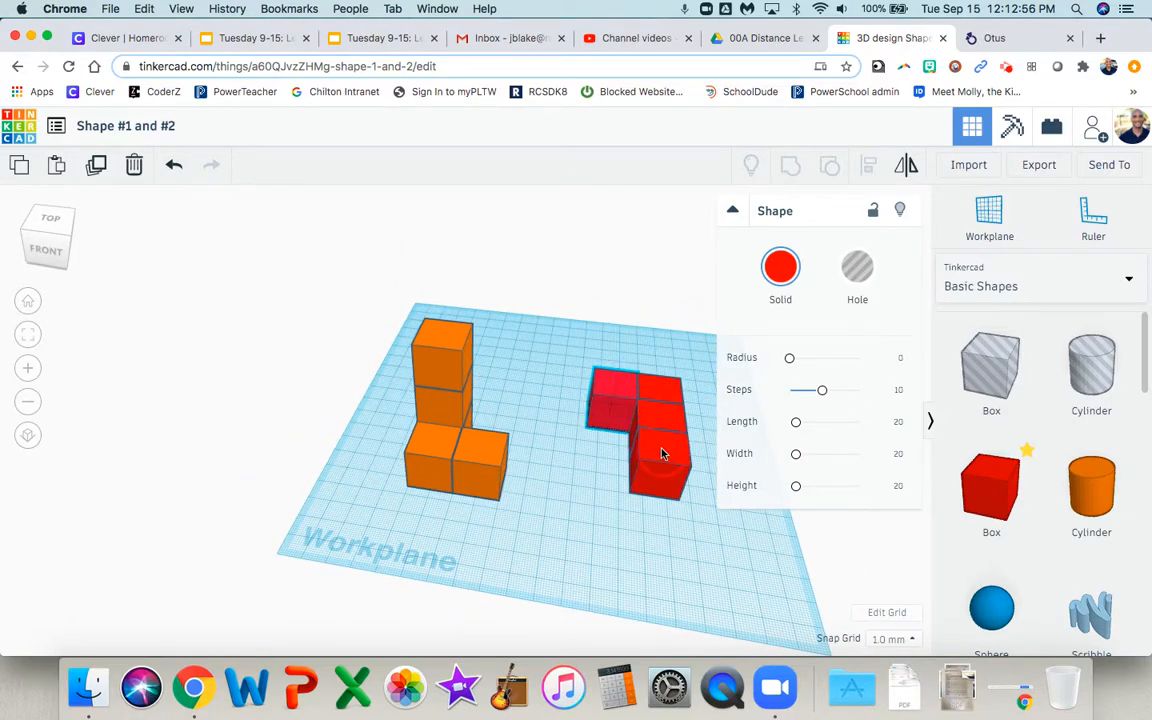
- Paste a copy of the row's frontmost red box and move it 30 mm left, against that box's left side
click(661, 453)
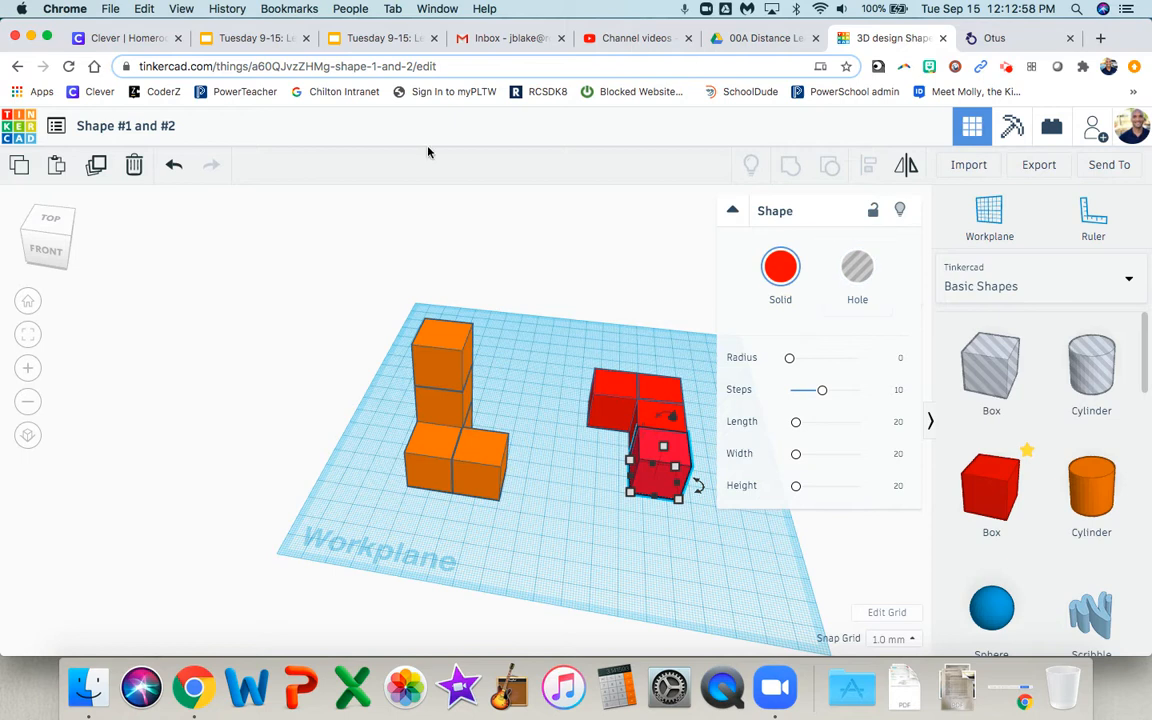
click(56, 167)
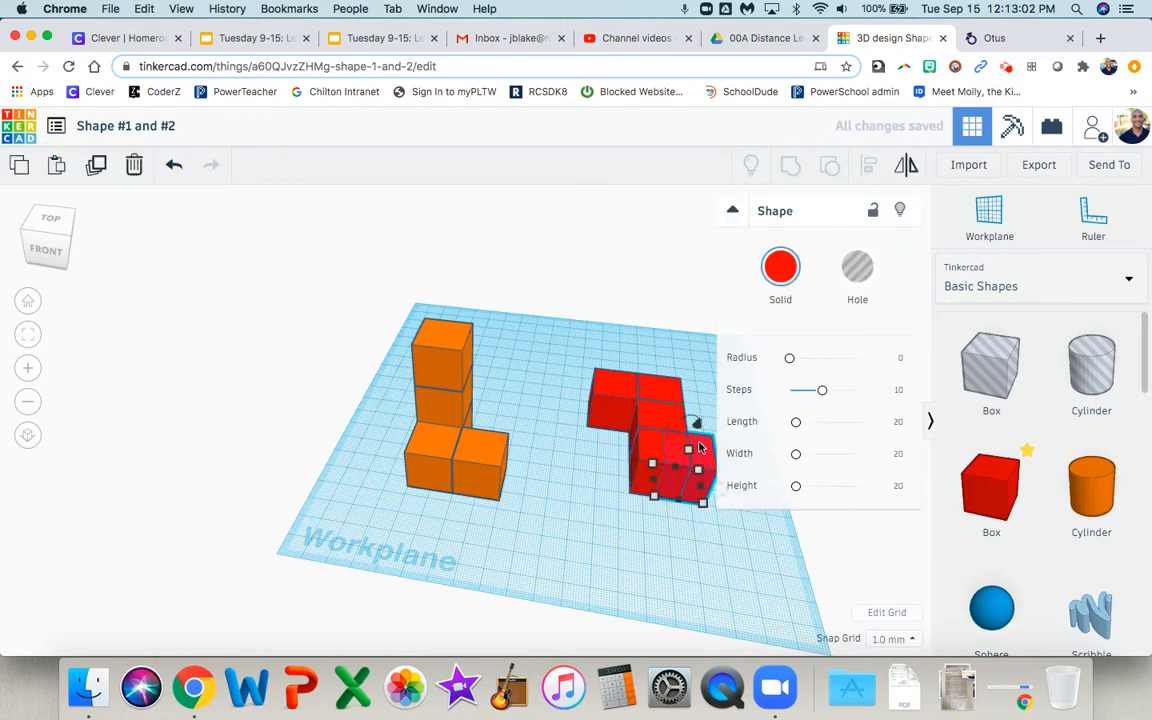
drag(700, 445, 624, 434)
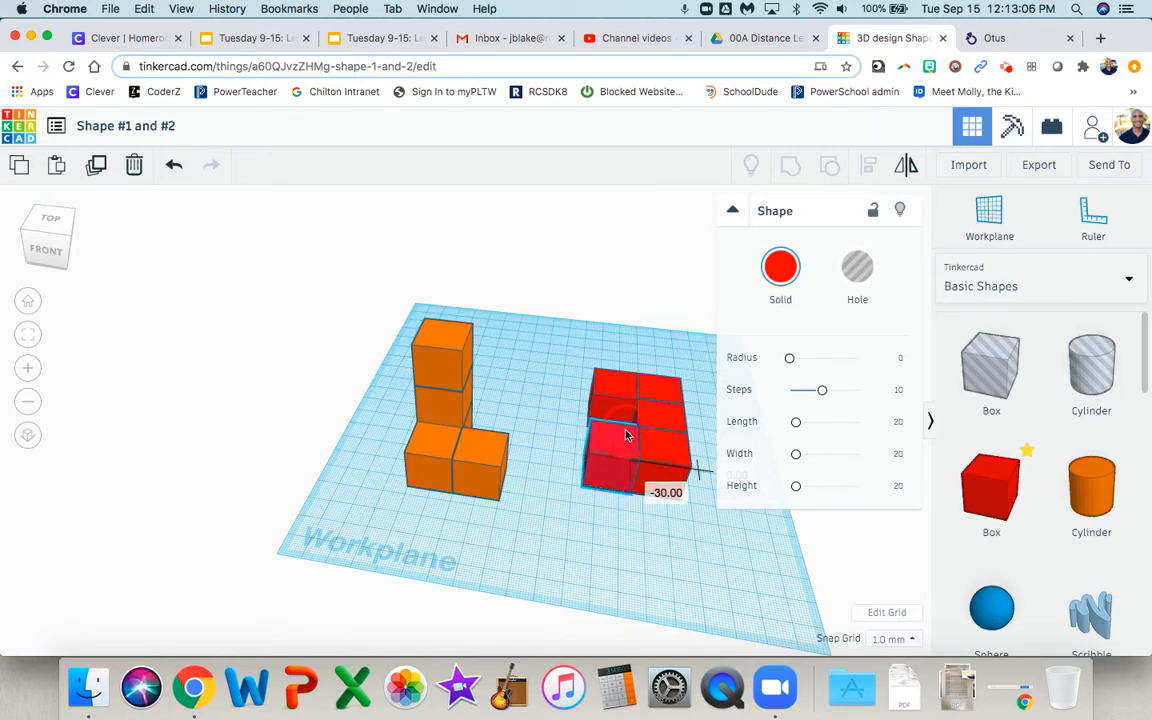
- Select all five red boxes together and move them 28 mm toward the front of the workplane and 5 mm right
right_drag(671, 371, 648, 376)
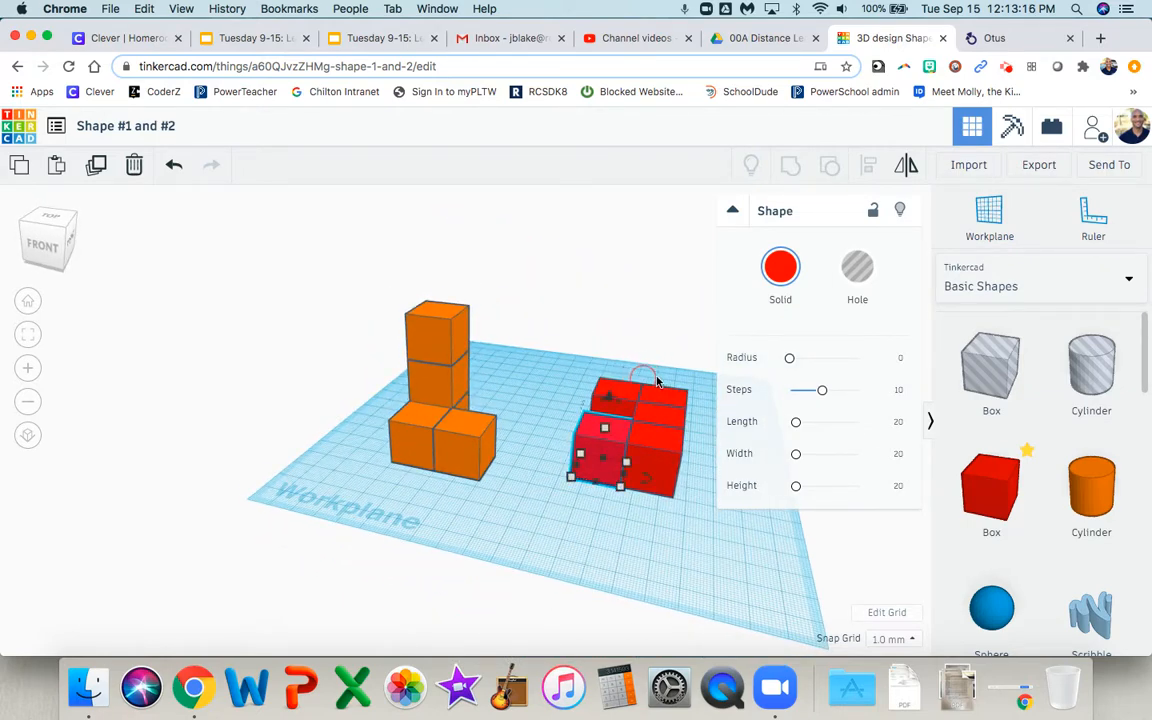
click(733, 214)
drag(558, 322, 670, 481)
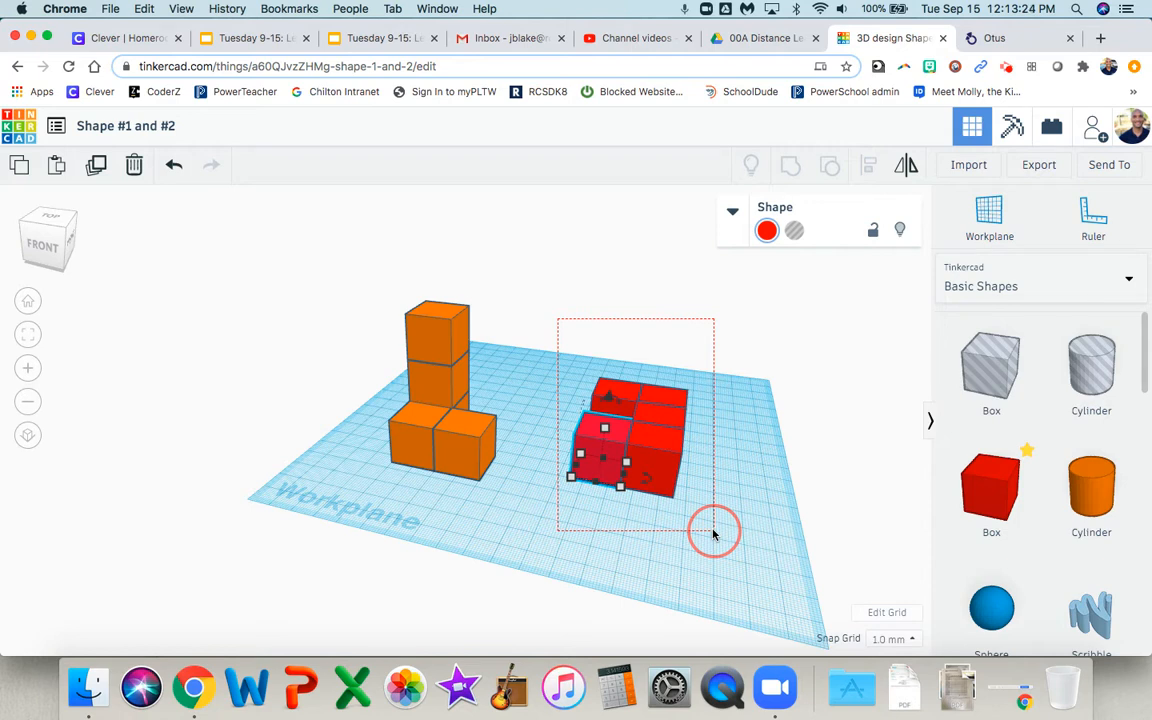
drag(689, 510, 690, 512)
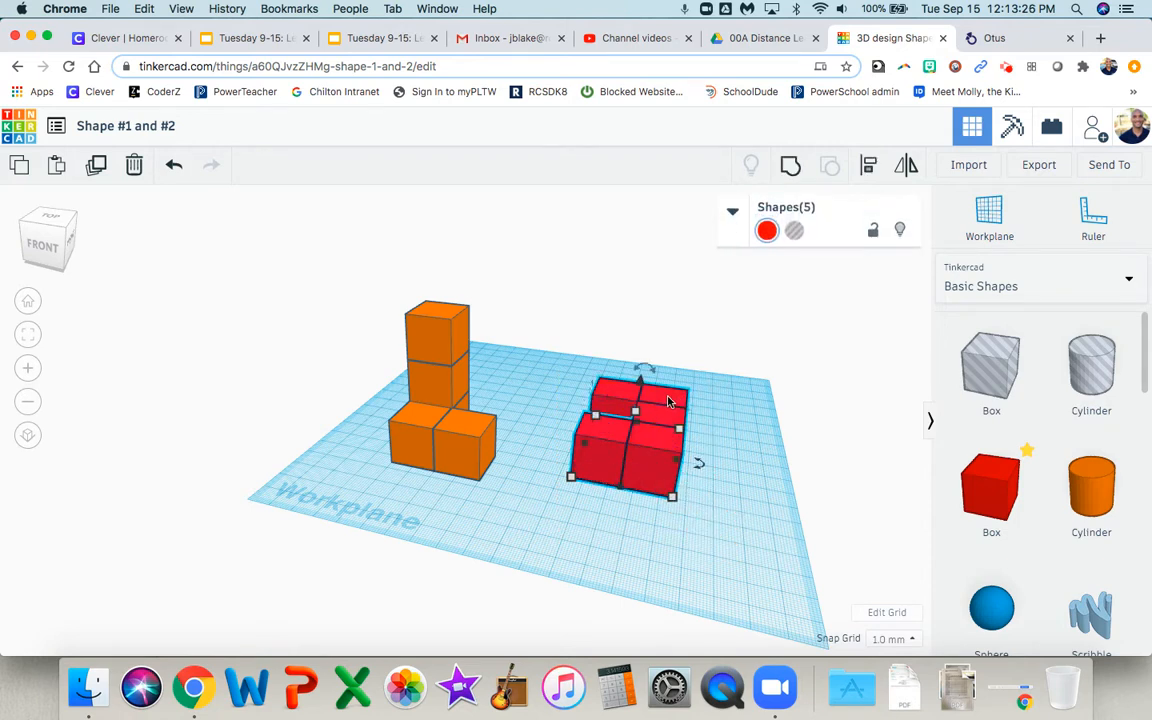
mouse_move(672, 440)
mouse_down()
mouse_move(697, 418)
mouse_move(676, 420)
mouse_move(689, 432)
mouse_move(679, 432)
mouse_up()
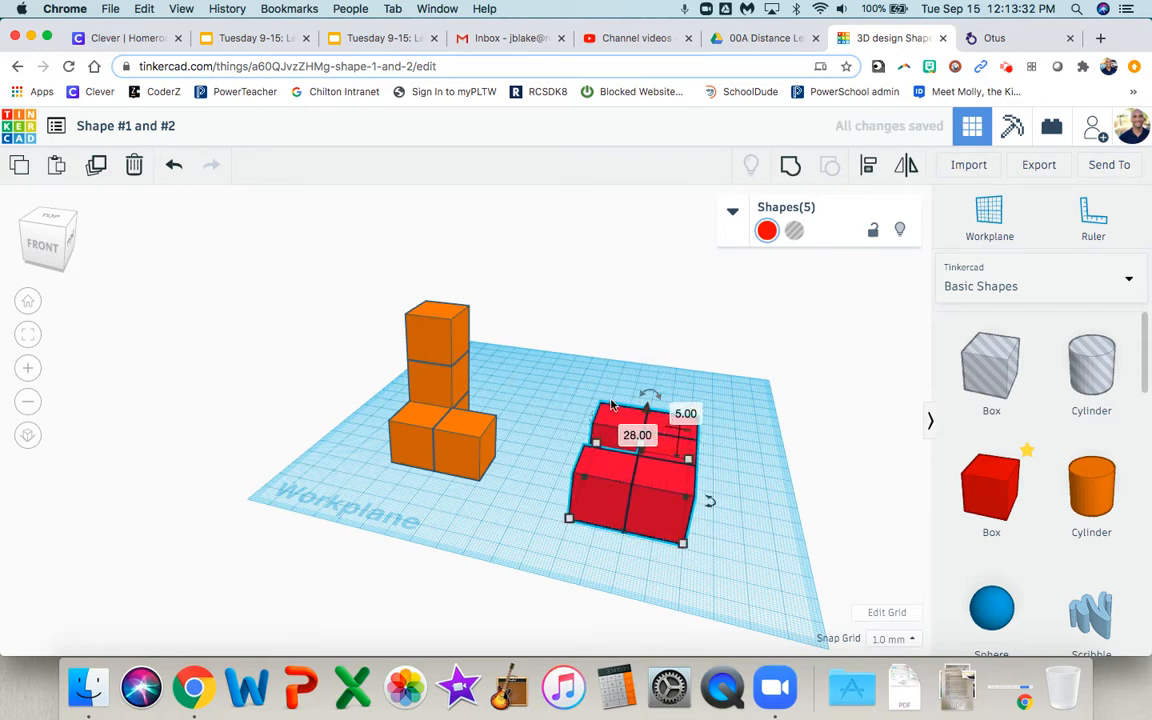
- Examine the joints between the five red boxes up close from the front-right corner
right_drag(560, 373, 529, 355)
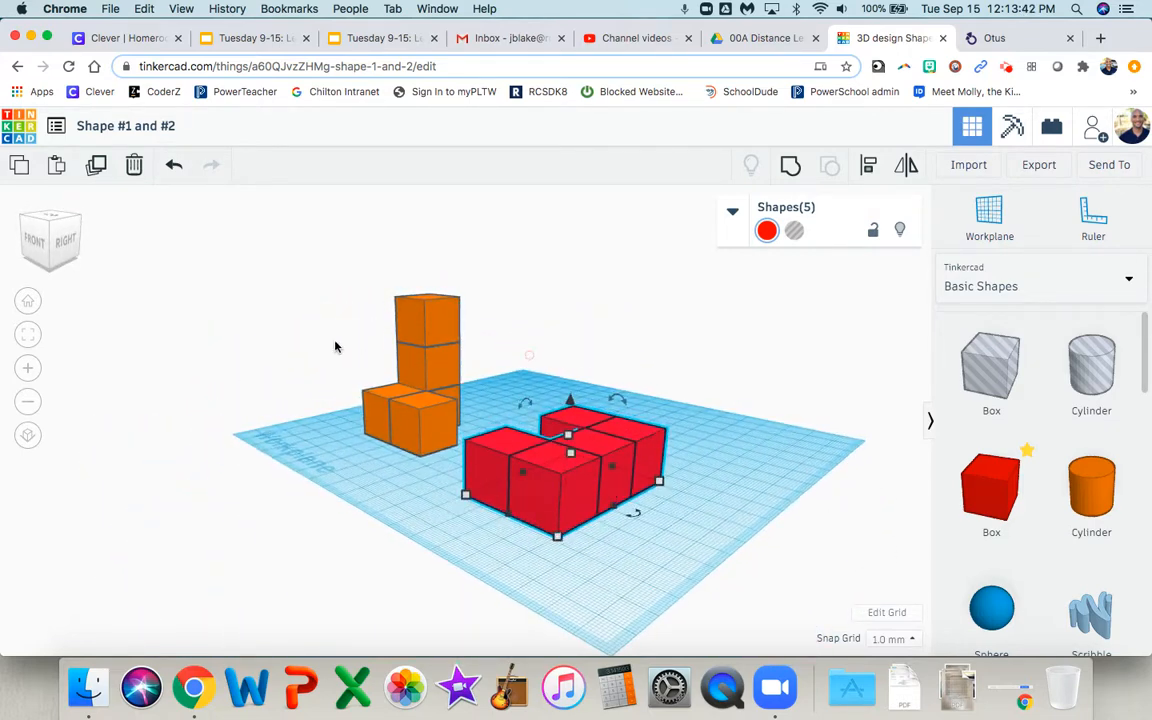
click(27, 367)
click(27, 367)
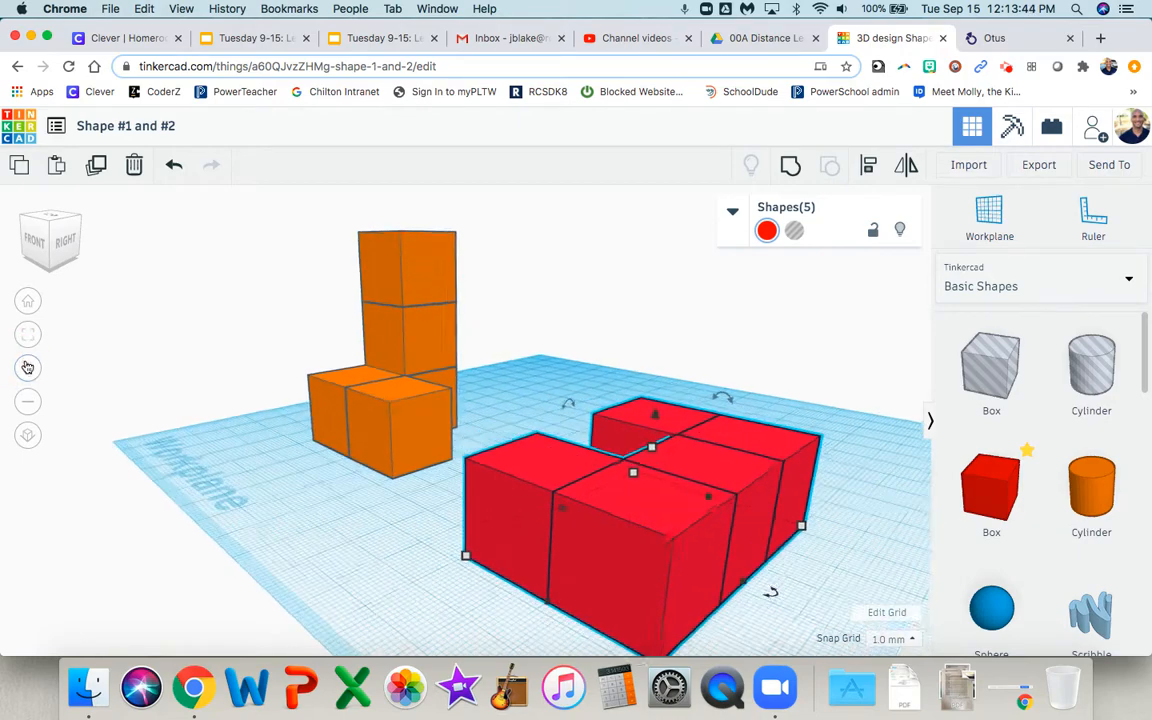
mouse_move(705, 374)
right_down()
mouse_move(697, 393)
mouse_move(661, 399)
mouse_move(532, 357)
mouse_move(495, 362)
mouse_move(658, 386)
mouse_move(701, 376)
mouse_move(699, 345)
mouse_move(724, 370)
right_up()
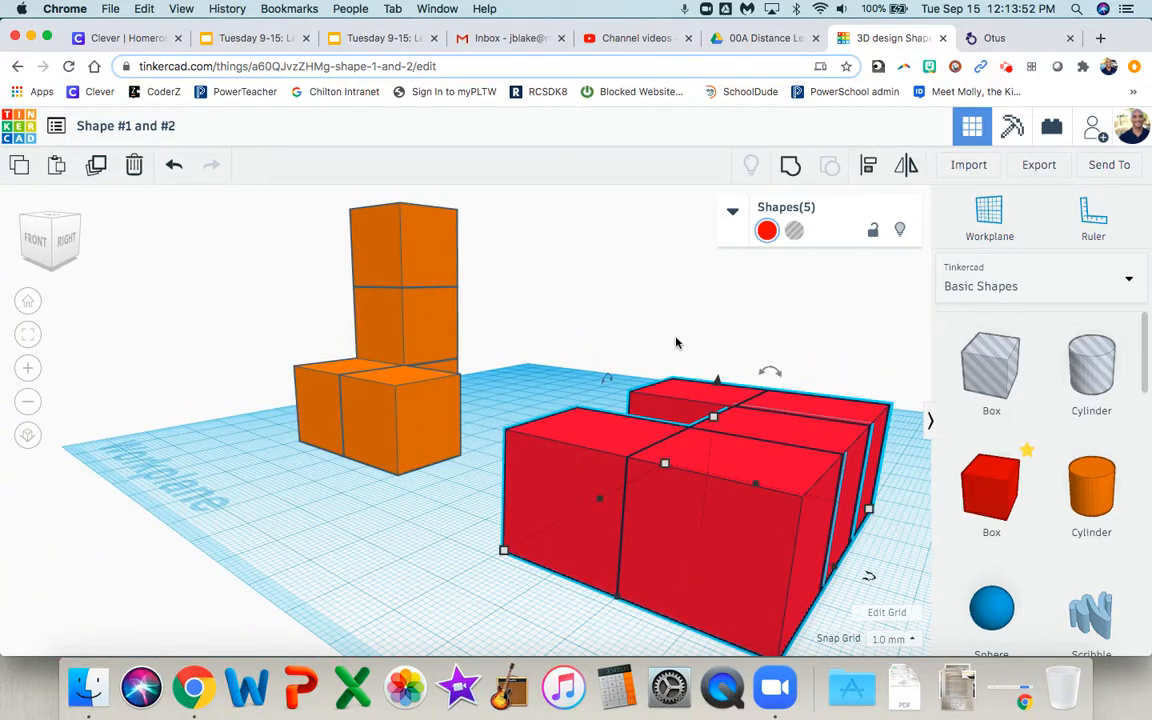